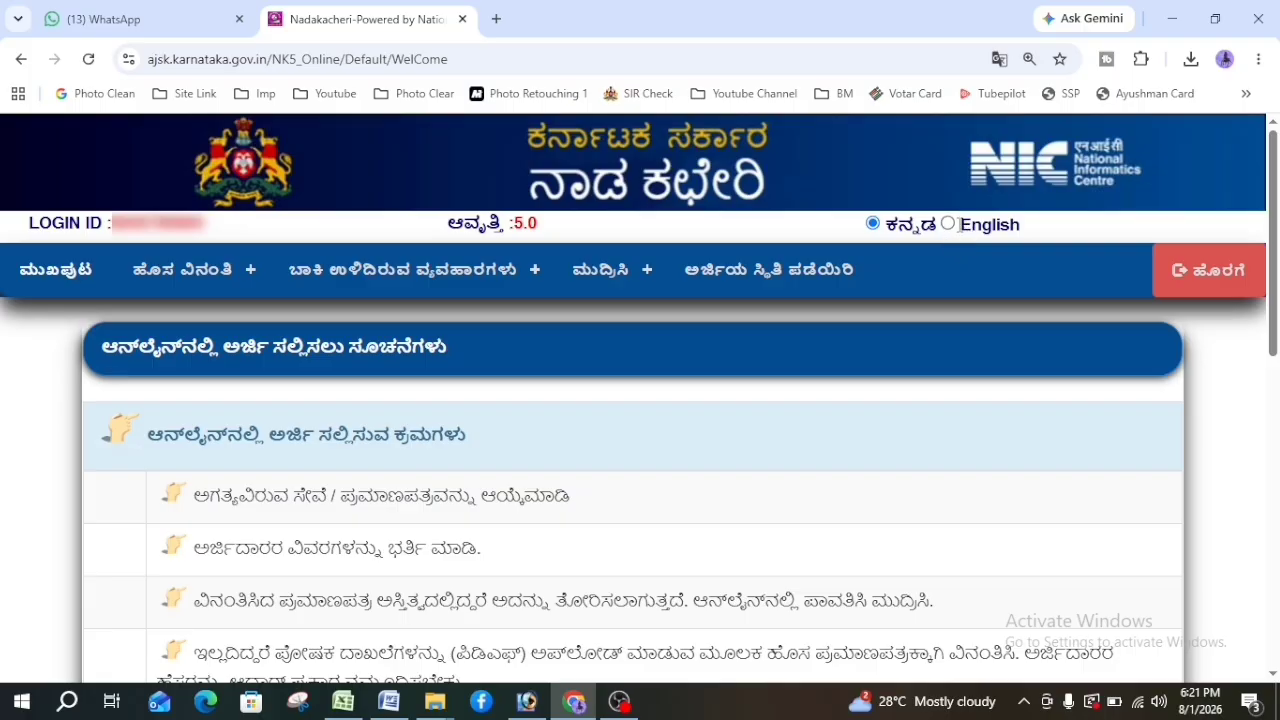
Switch the portal to English and start a new Permanent Residence Certificate request under Residence Certificate.
click(949, 225)
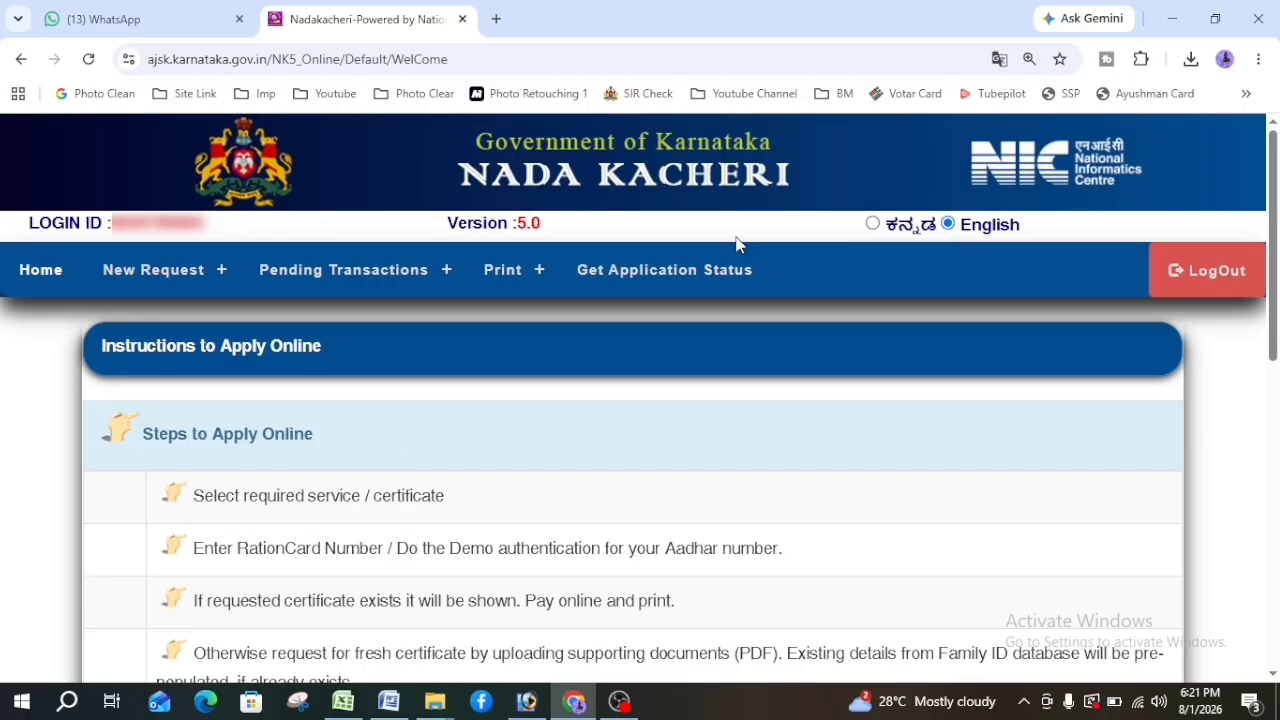
mouse_move(172, 286)
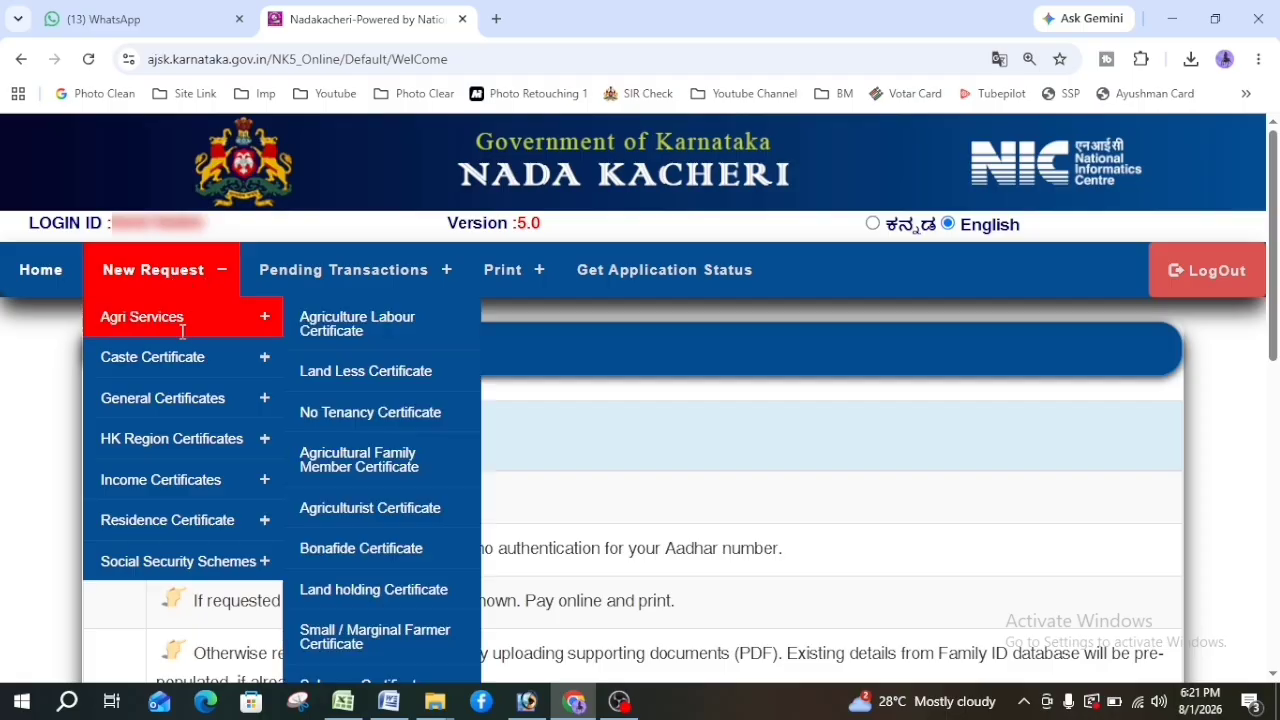
mouse_move(196, 521)
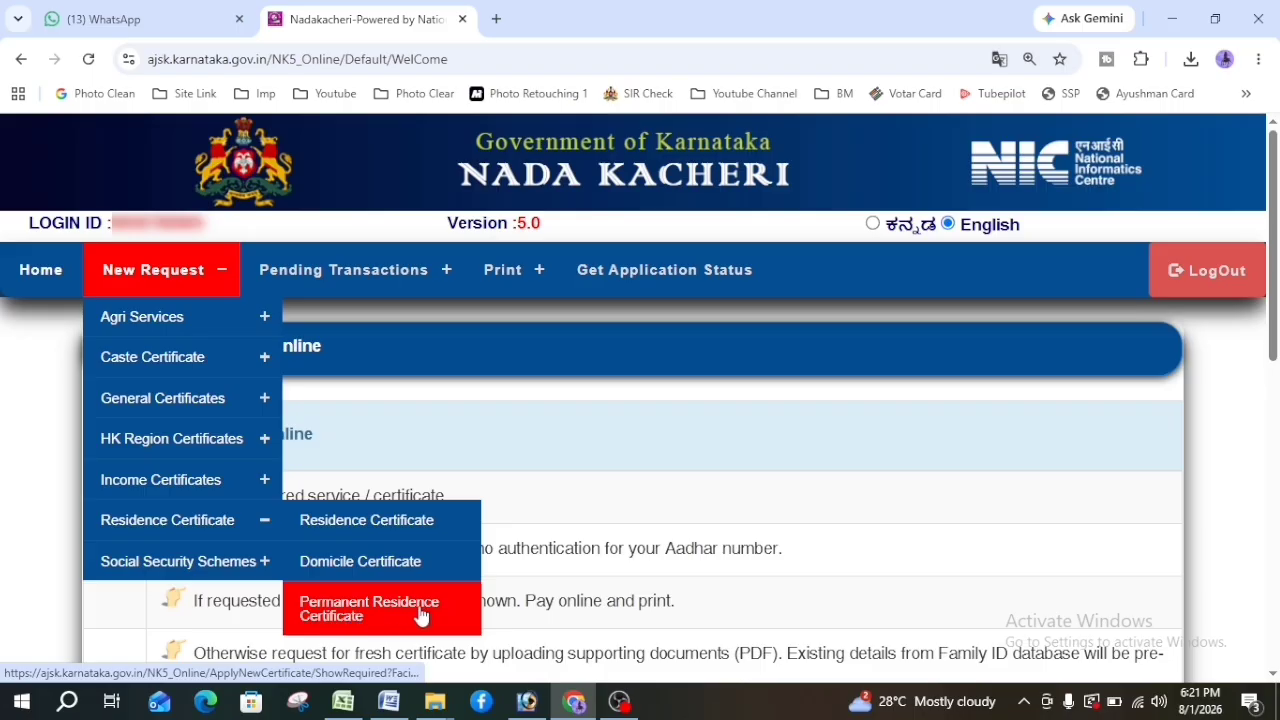
click(352, 620)
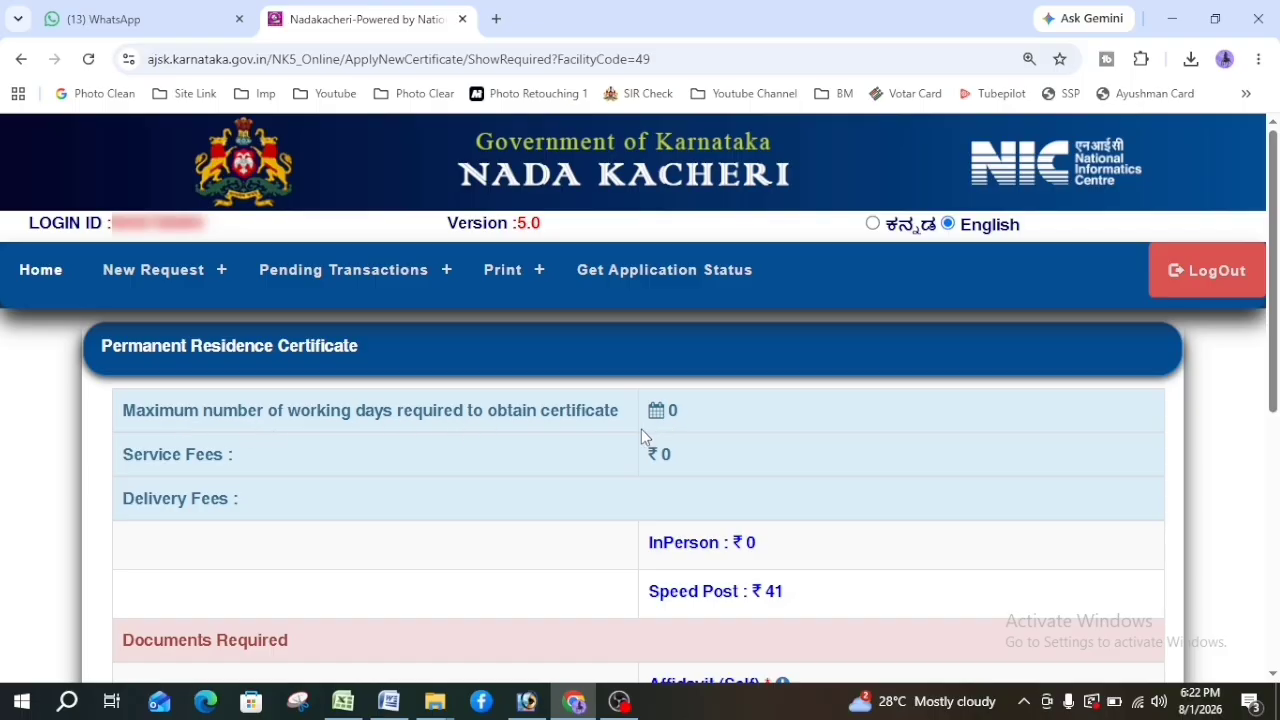
Download the Self Affidavit (Annexure-1) form from the certificate requirements page.
scroll(212, 480, down, 1)
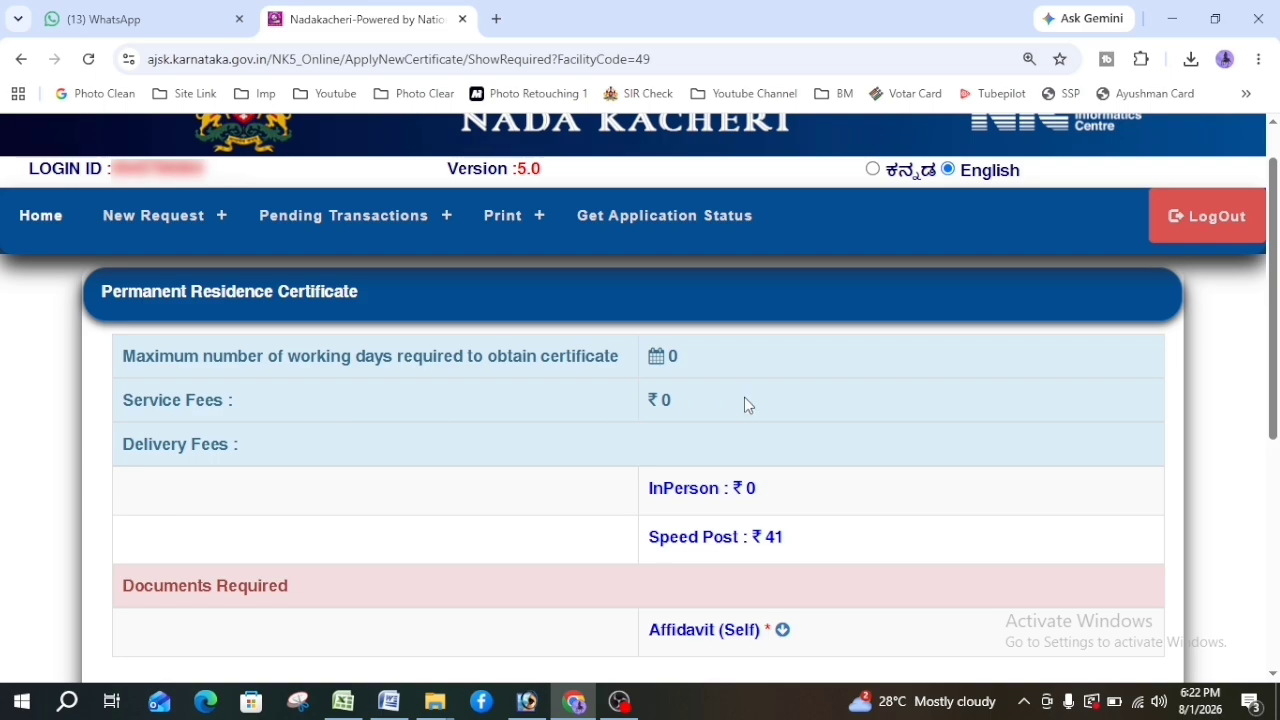
scroll(844, 458, down, 5)
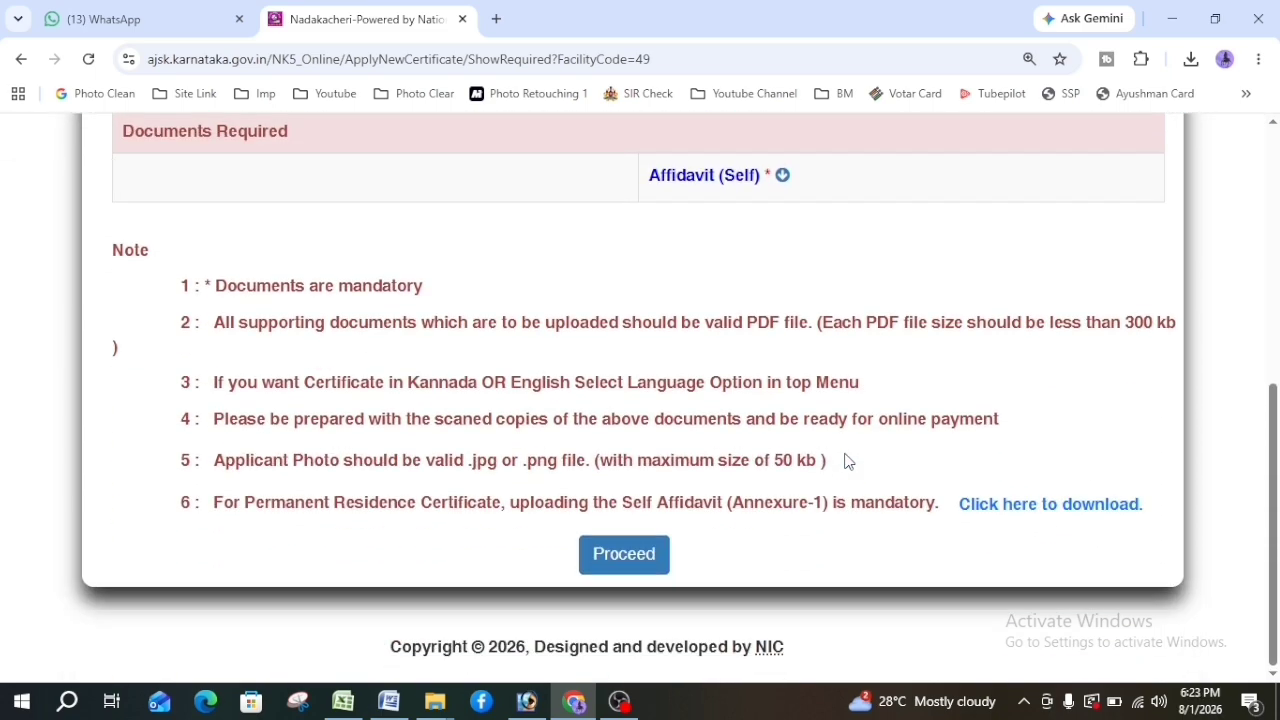
scroll(844, 460, up, 3)
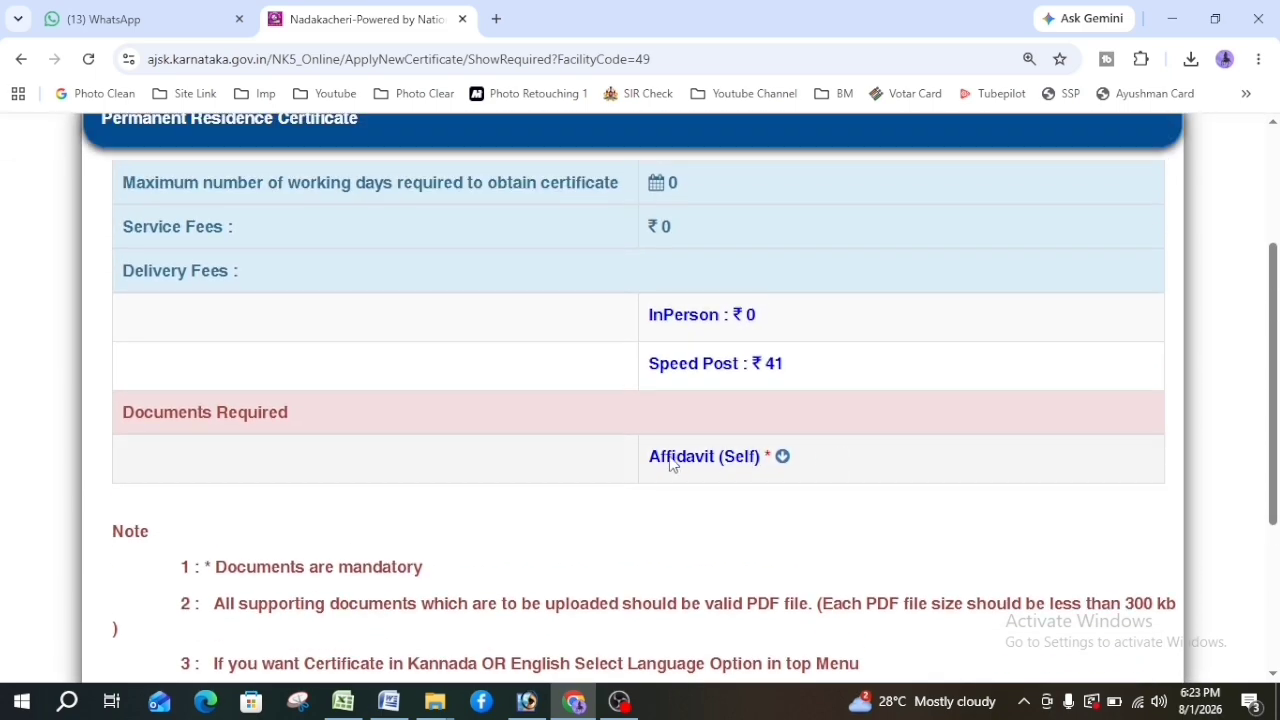
scroll(871, 463, down, 3)
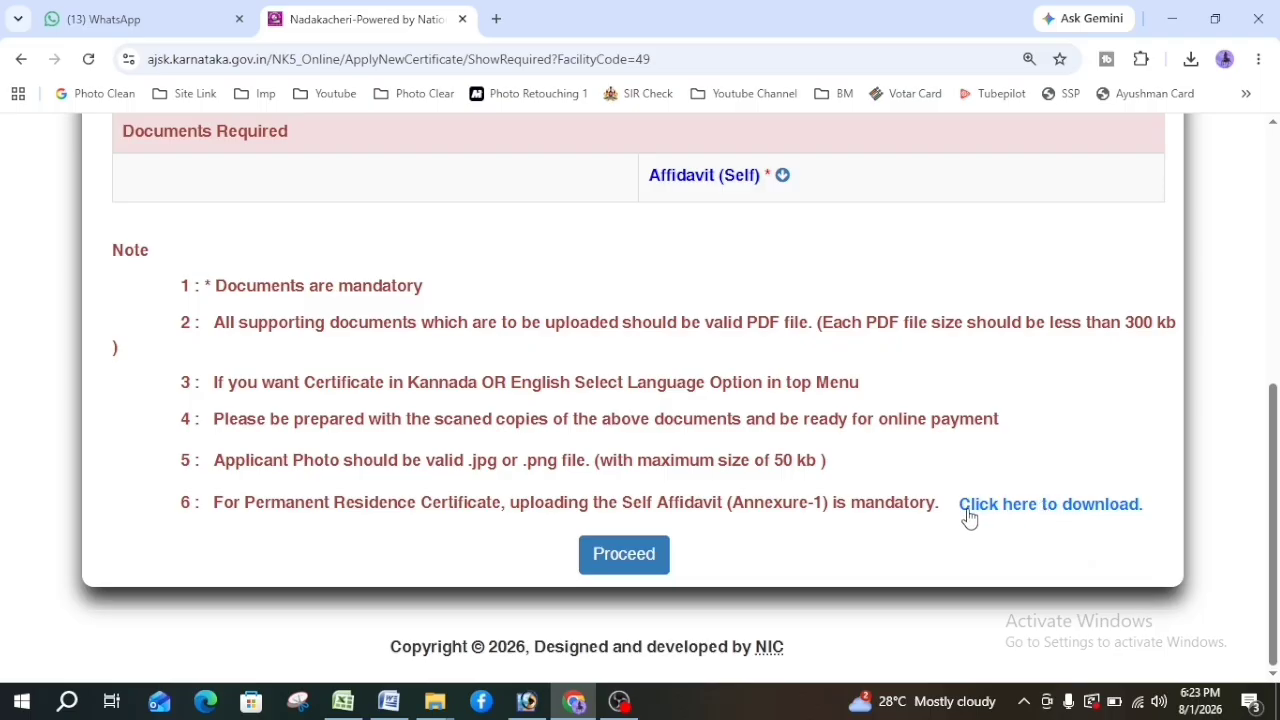
click(1050, 516)
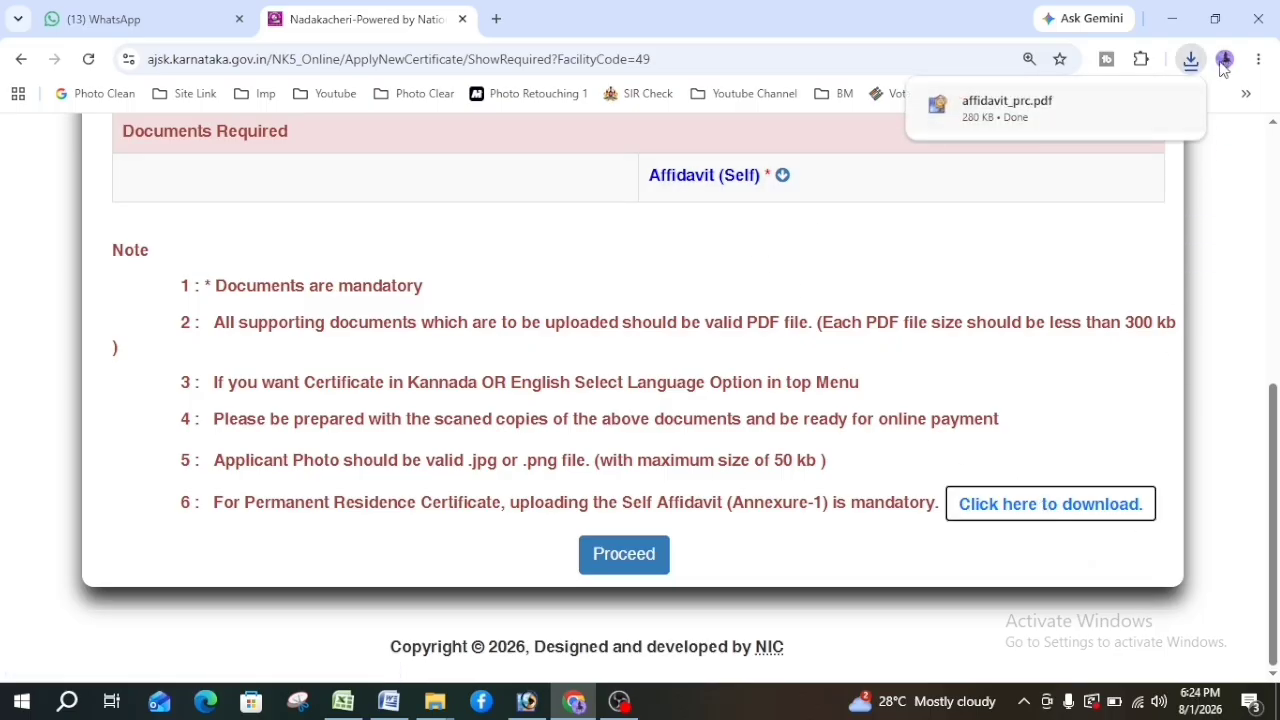
mouse_move(1091, 105)
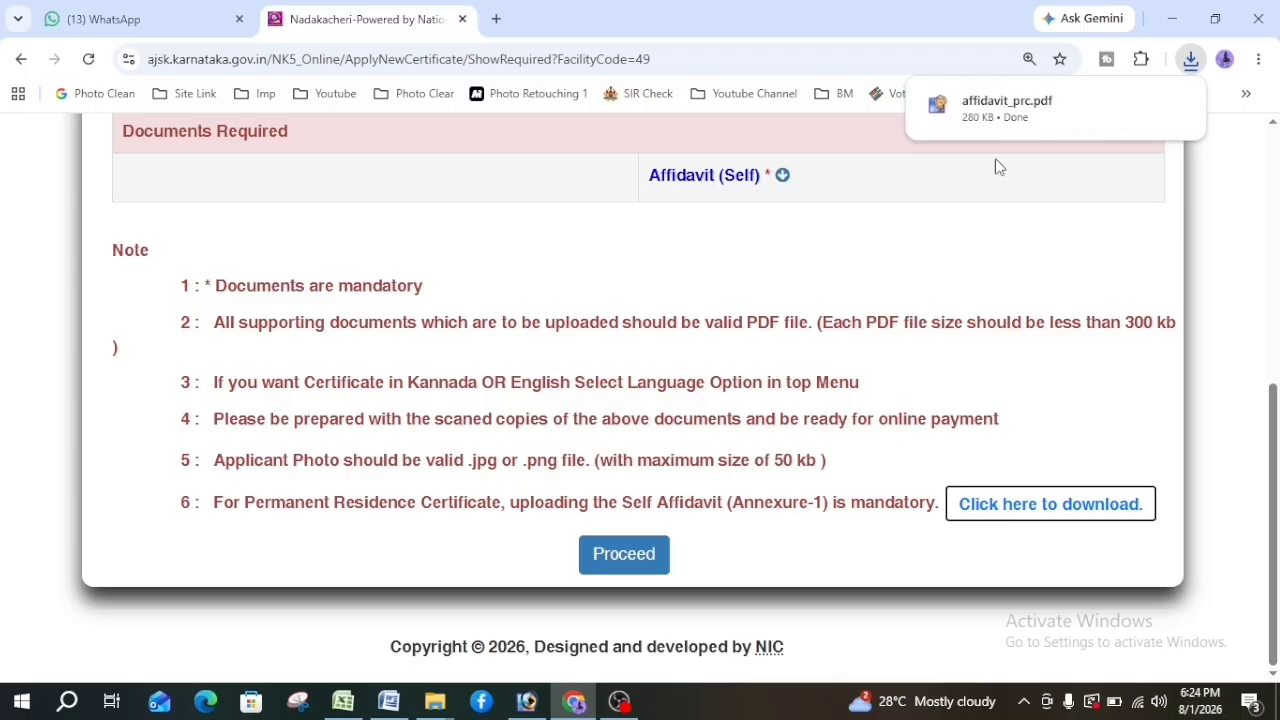
Proceed with the application, answering No to holding a Permanent Residence Certificate from another State.
click(621, 566)
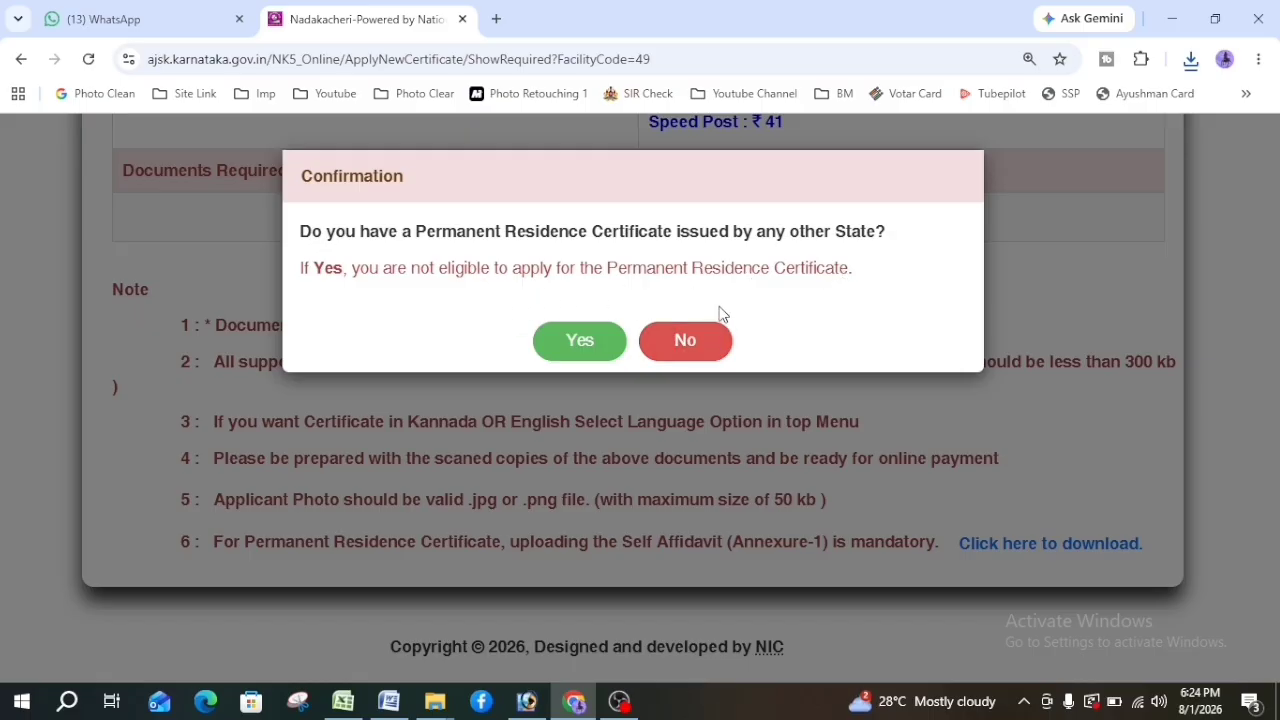
click(686, 342)
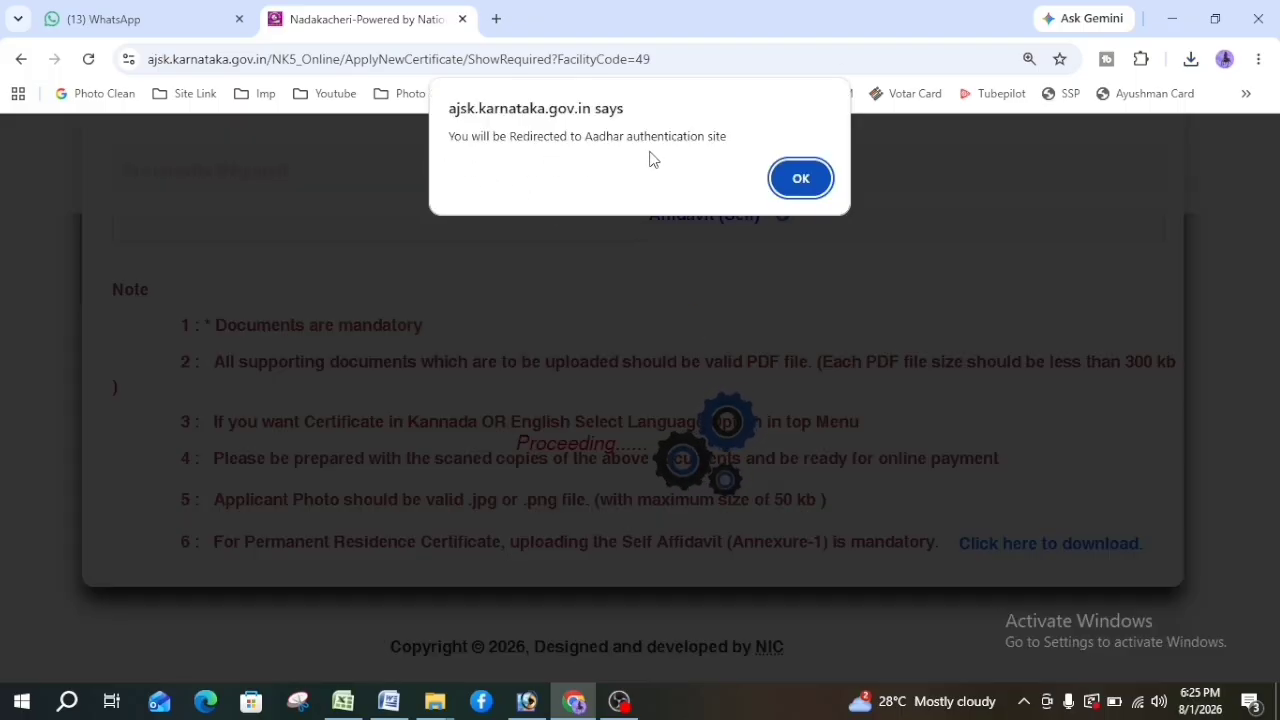
click(797, 182)
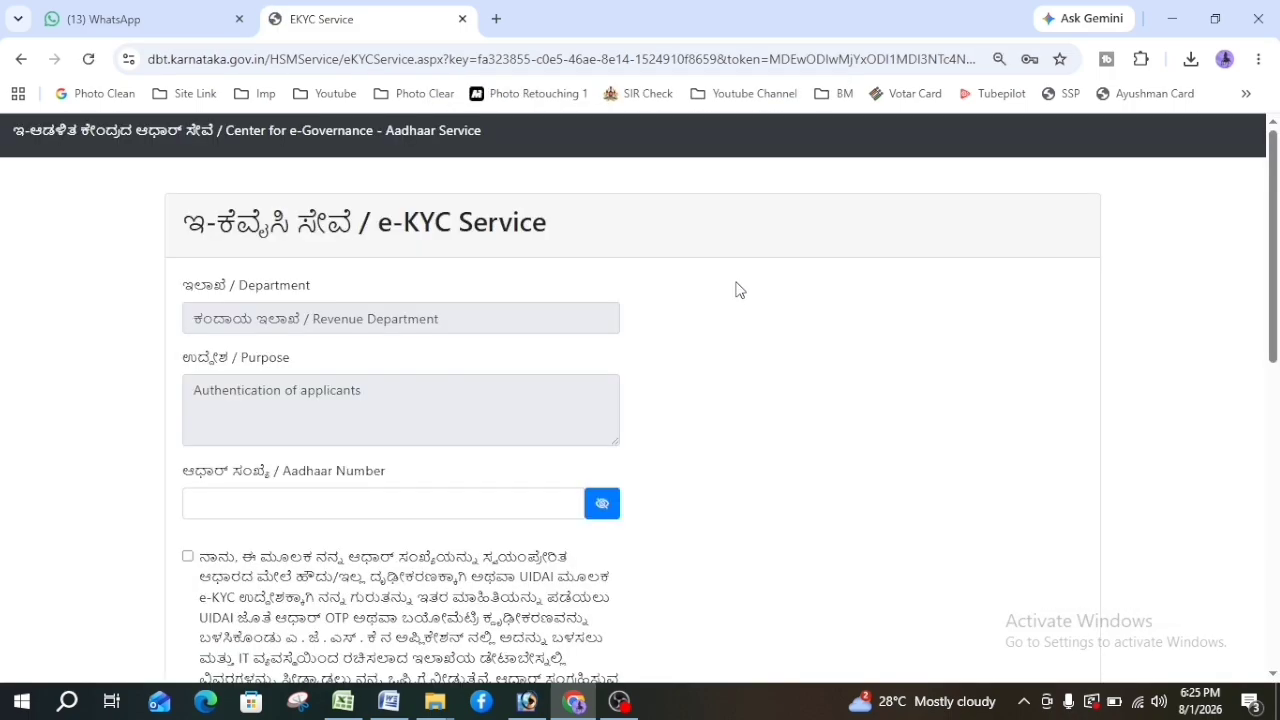
Paste the applicant's Aadhaar number and tick the e-KYC consent checkbox.
click(192, 505)
key(ctrl+v)
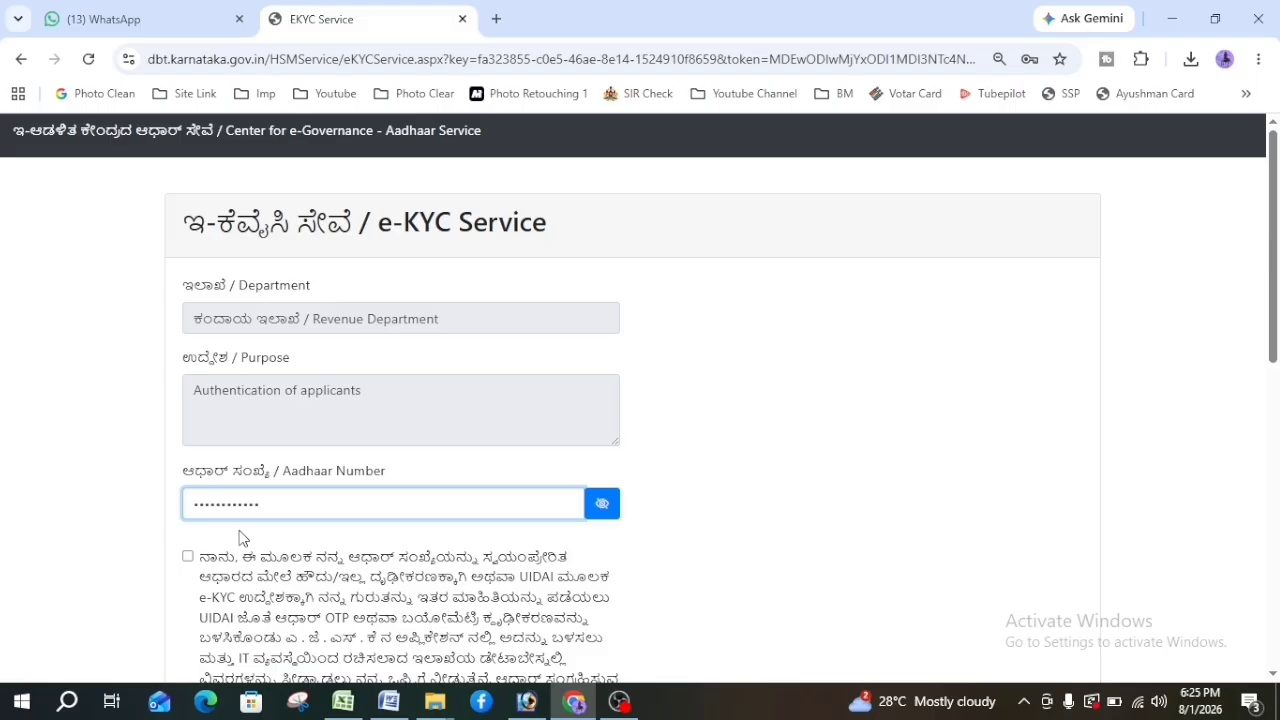
click(187, 556)
Choose OTP as the authentication mode and generate the OTP.
drag(1277, 318, 1277, 651)
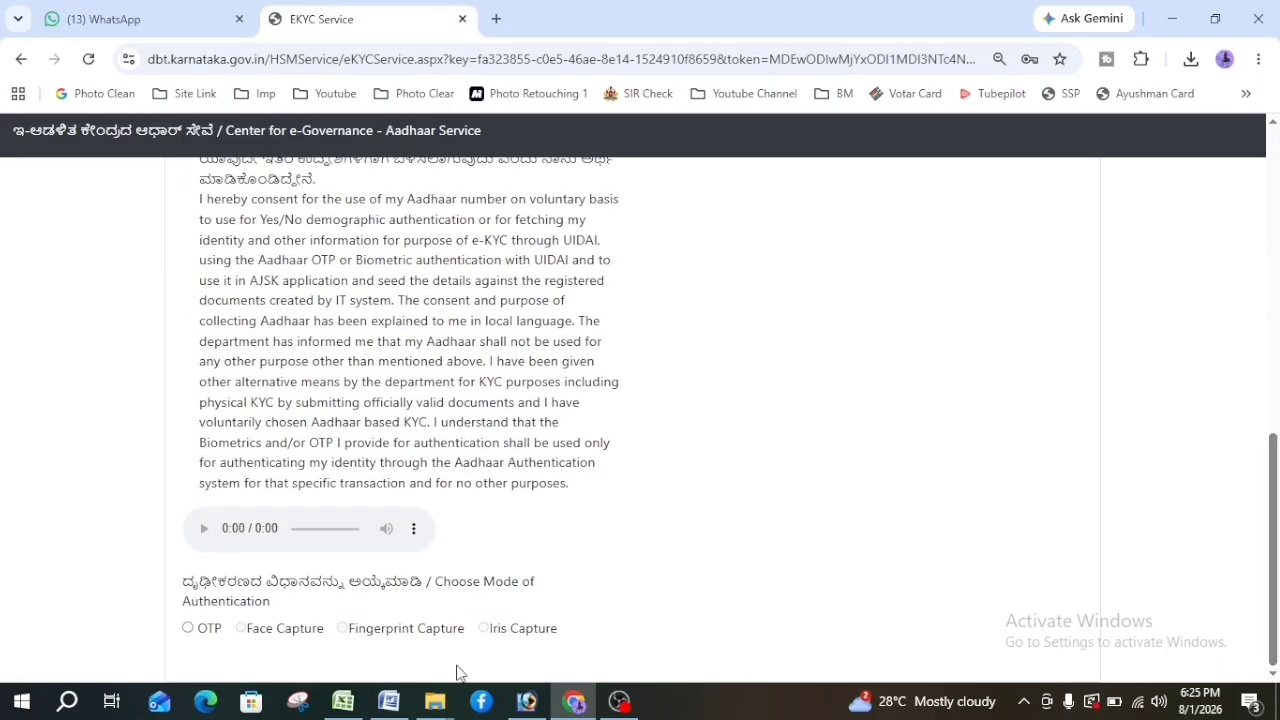
click(188, 630)
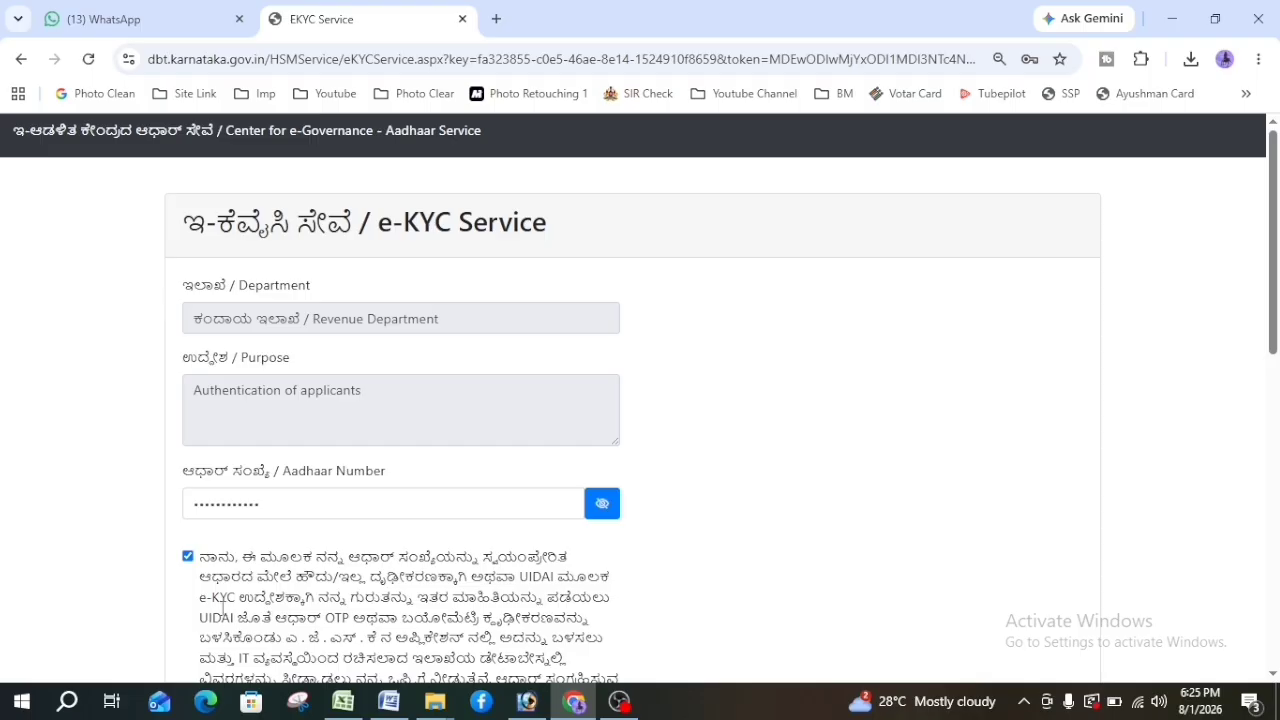
scroll(883, 469, down, 6)
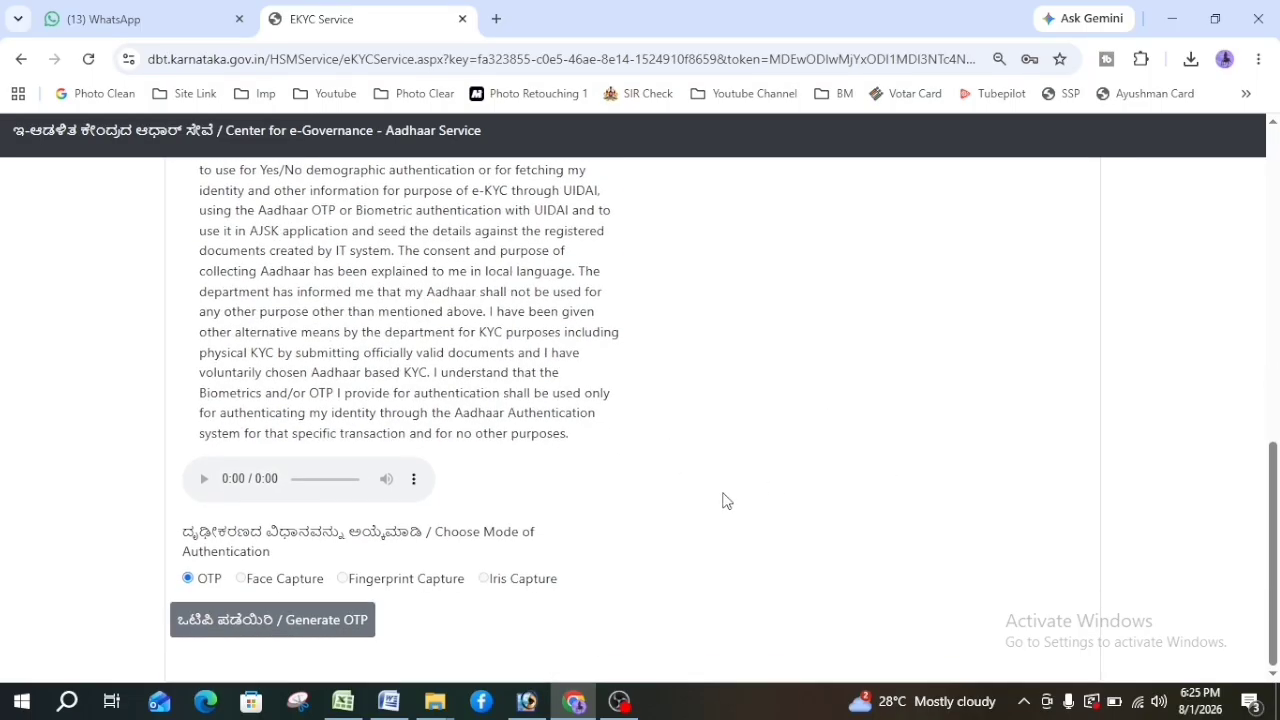
click(345, 628)
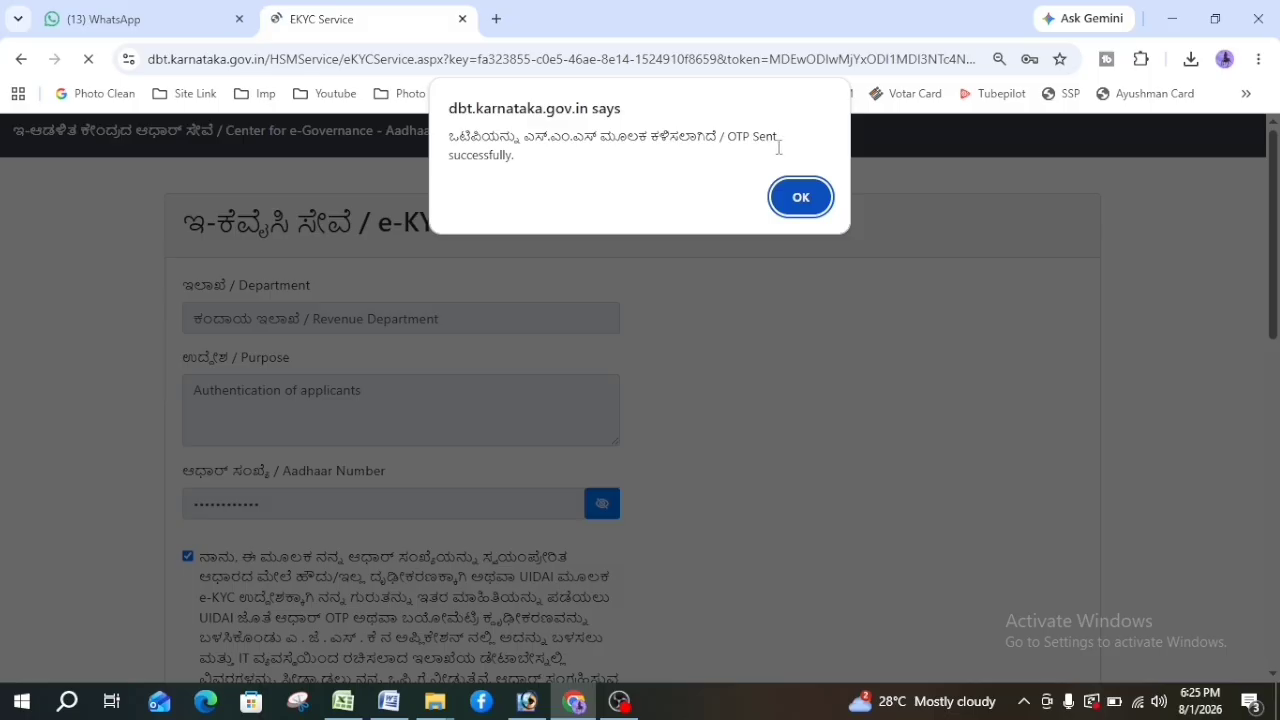
key(Return)
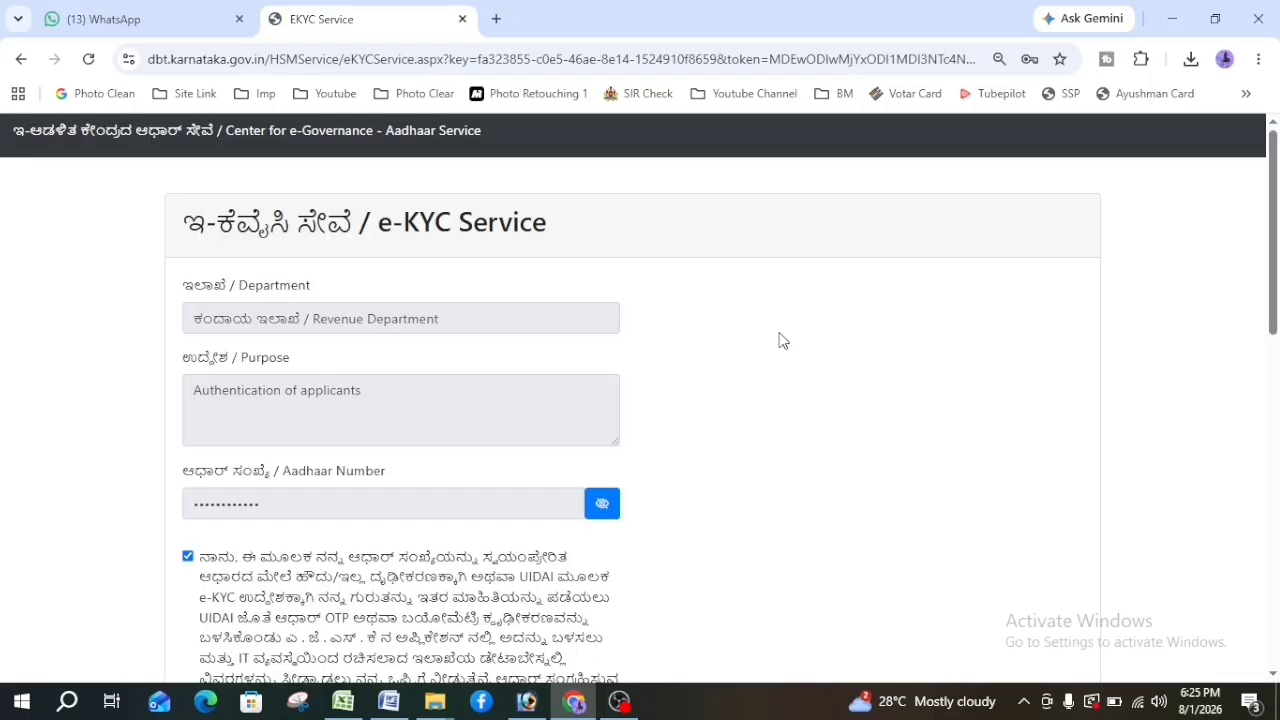
Enter the received OTP and submit the e-KYC authentication.
scroll(780, 345, down, 10)
click(430, 590)
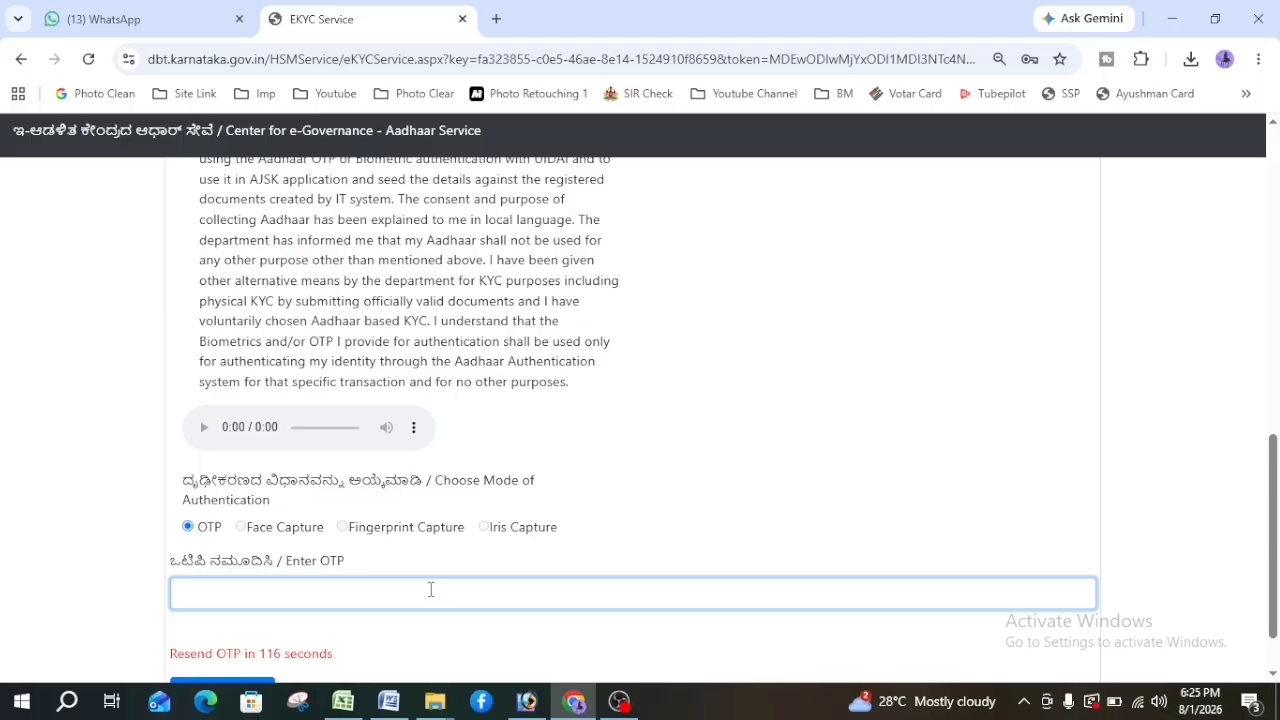
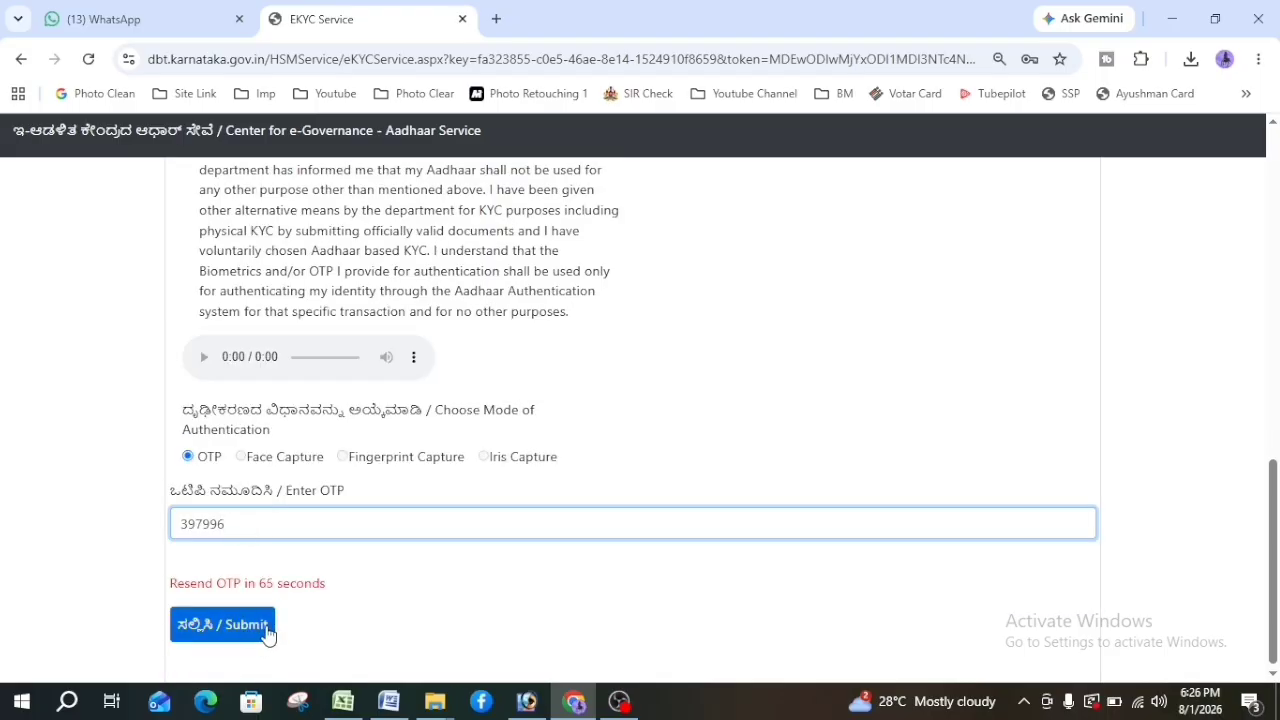
click(222, 624)
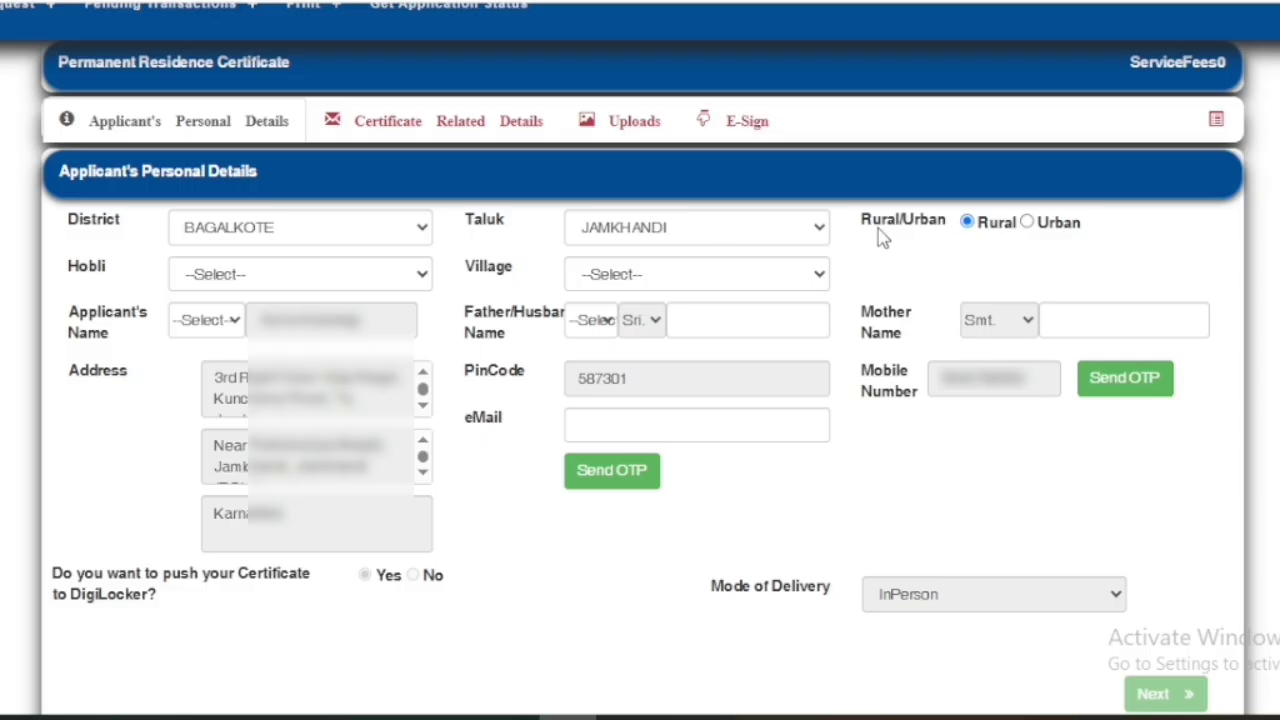
Set the applicant's area to Urban and choose Jamkhandi as the town.
click(1027, 224)
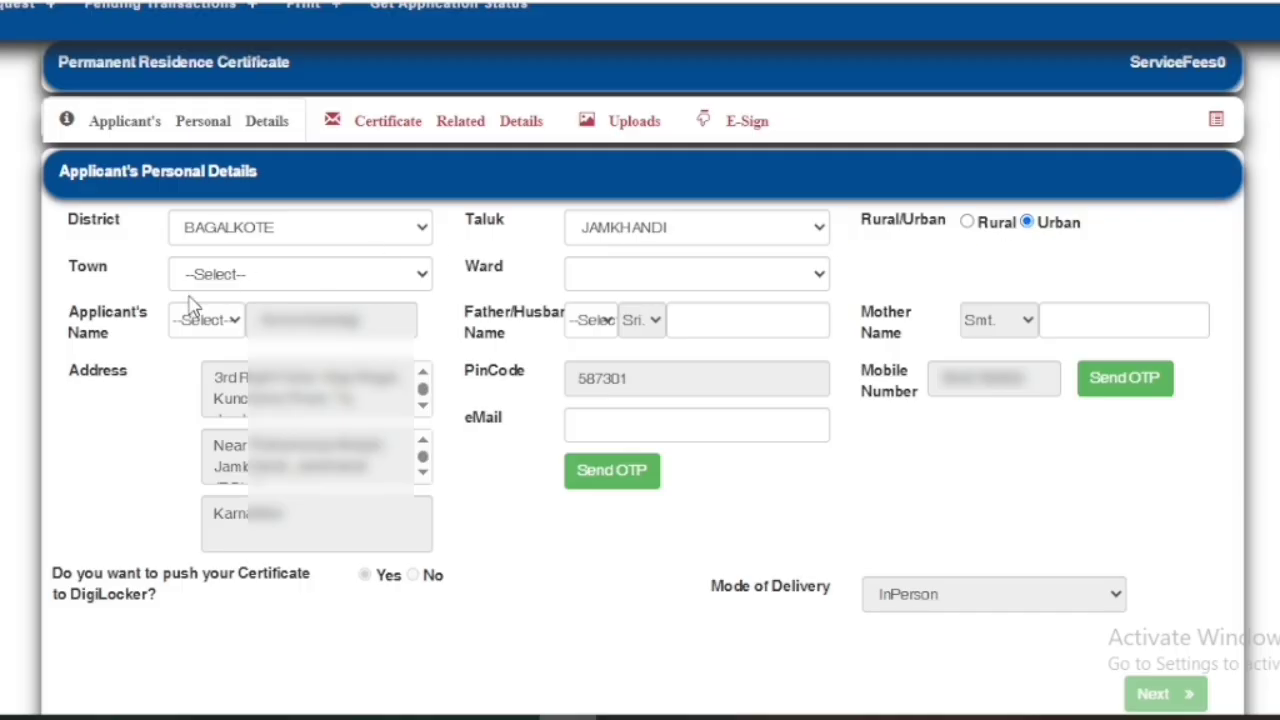
click(300, 282)
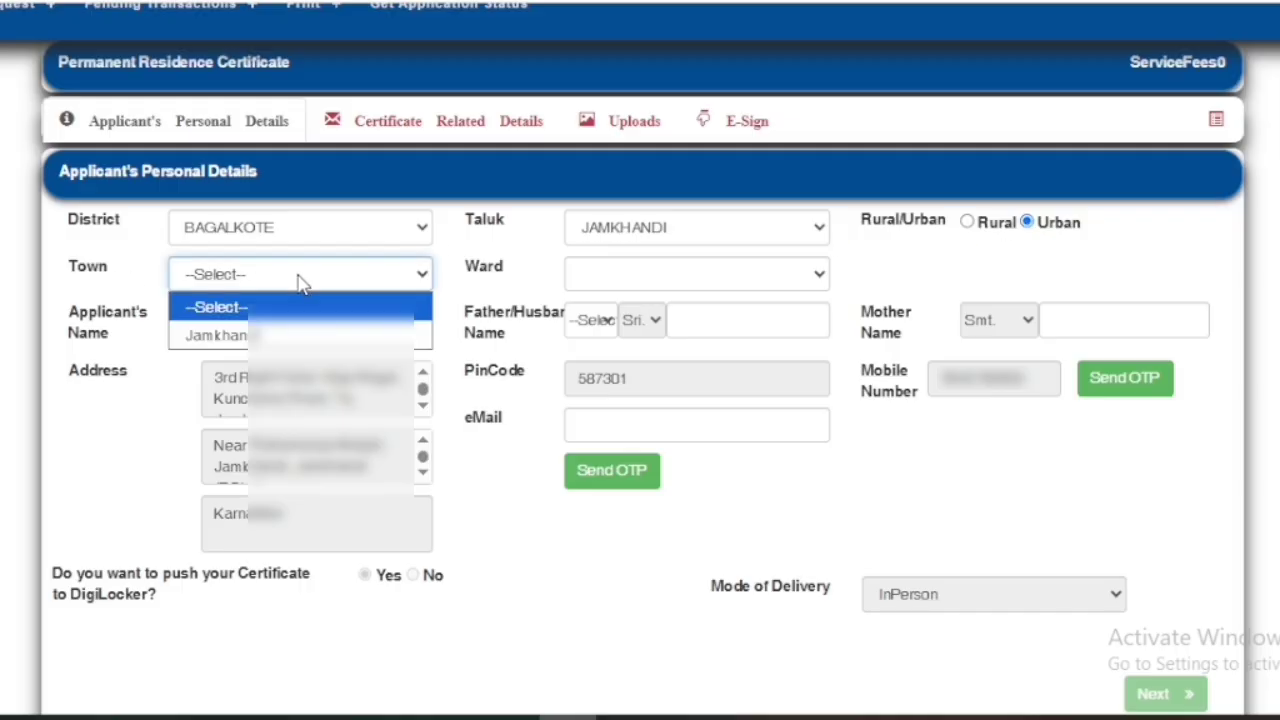
click(283, 336)
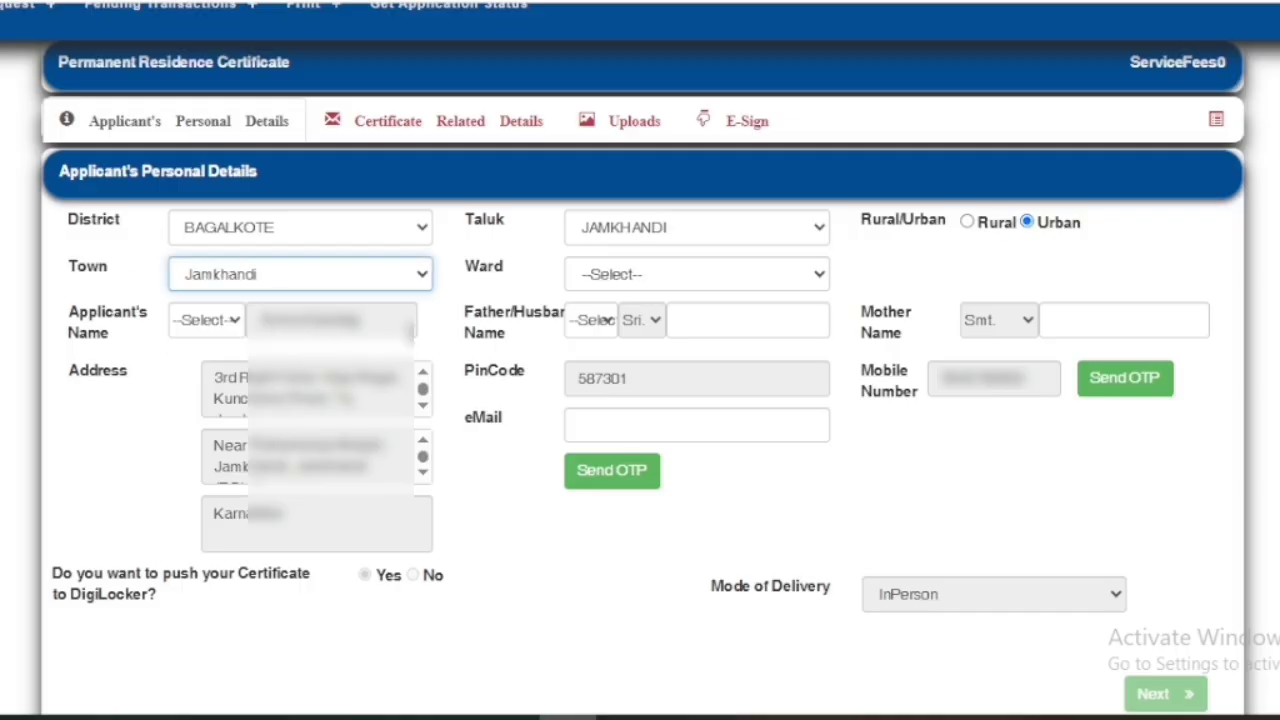
Select Ward-3 as the ward and set the applicant's name title to Smt.
click(737, 286)
click(722, 398)
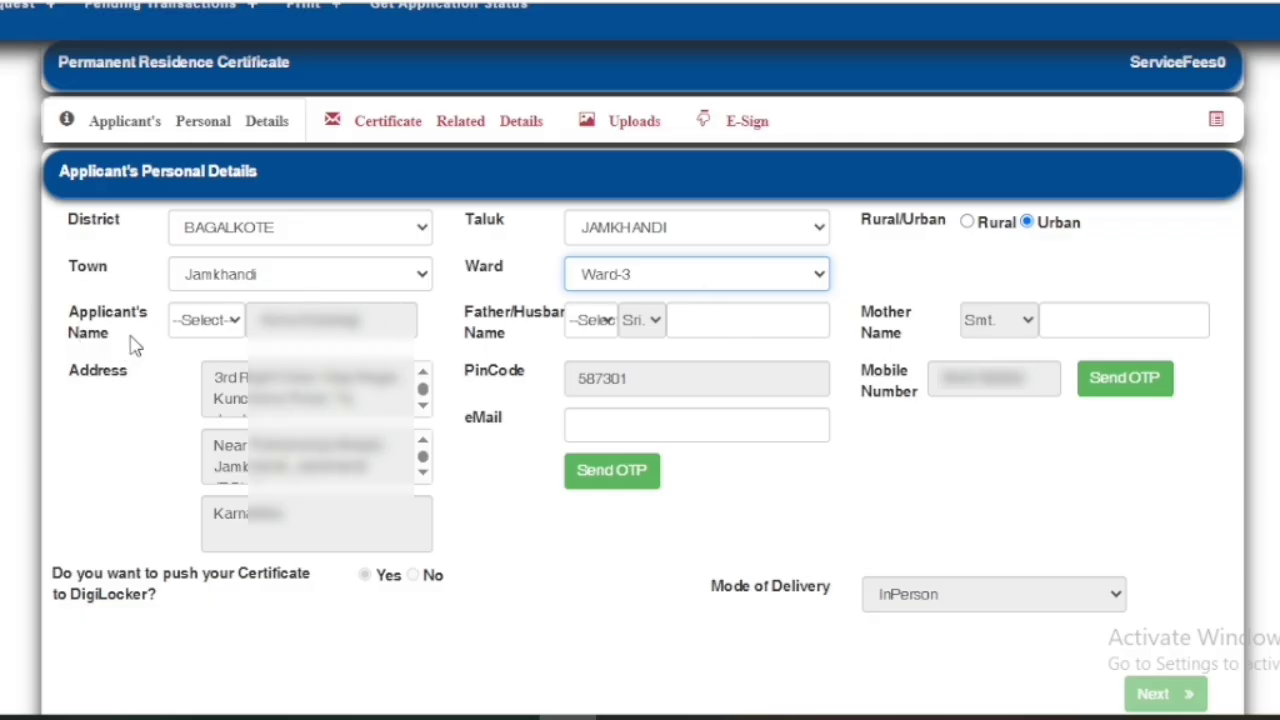
click(232, 322)
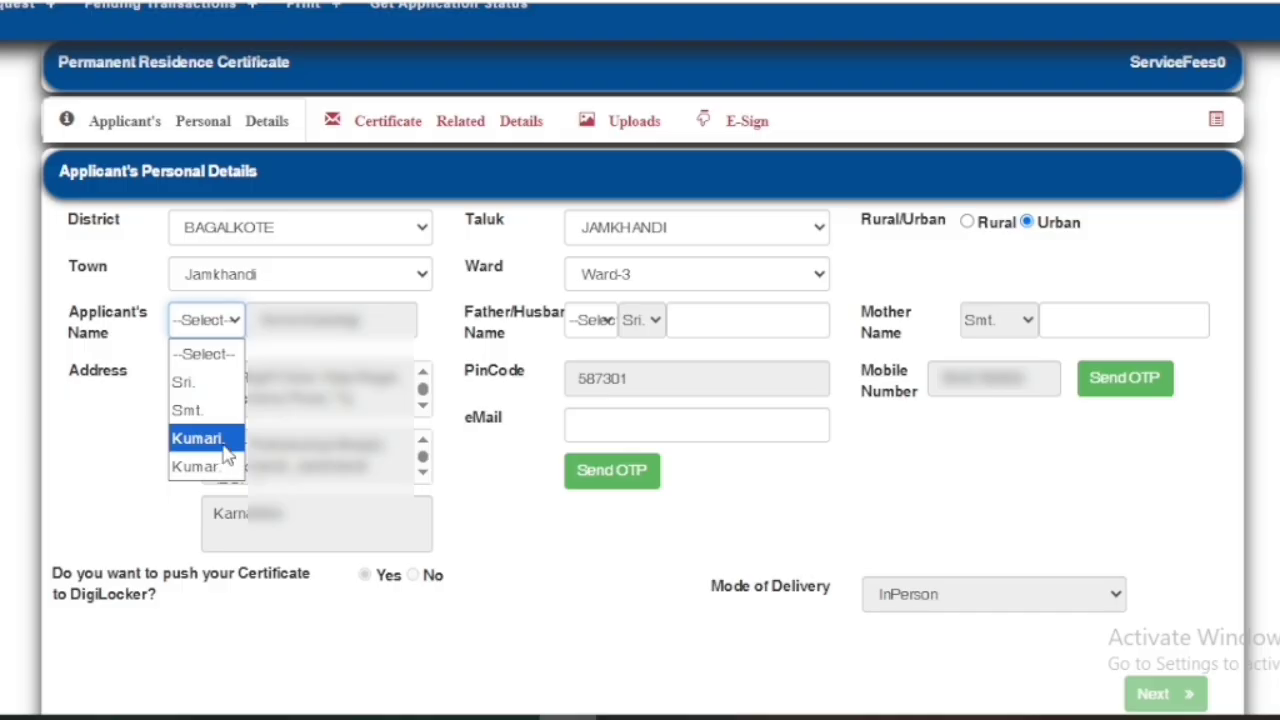
click(214, 411)
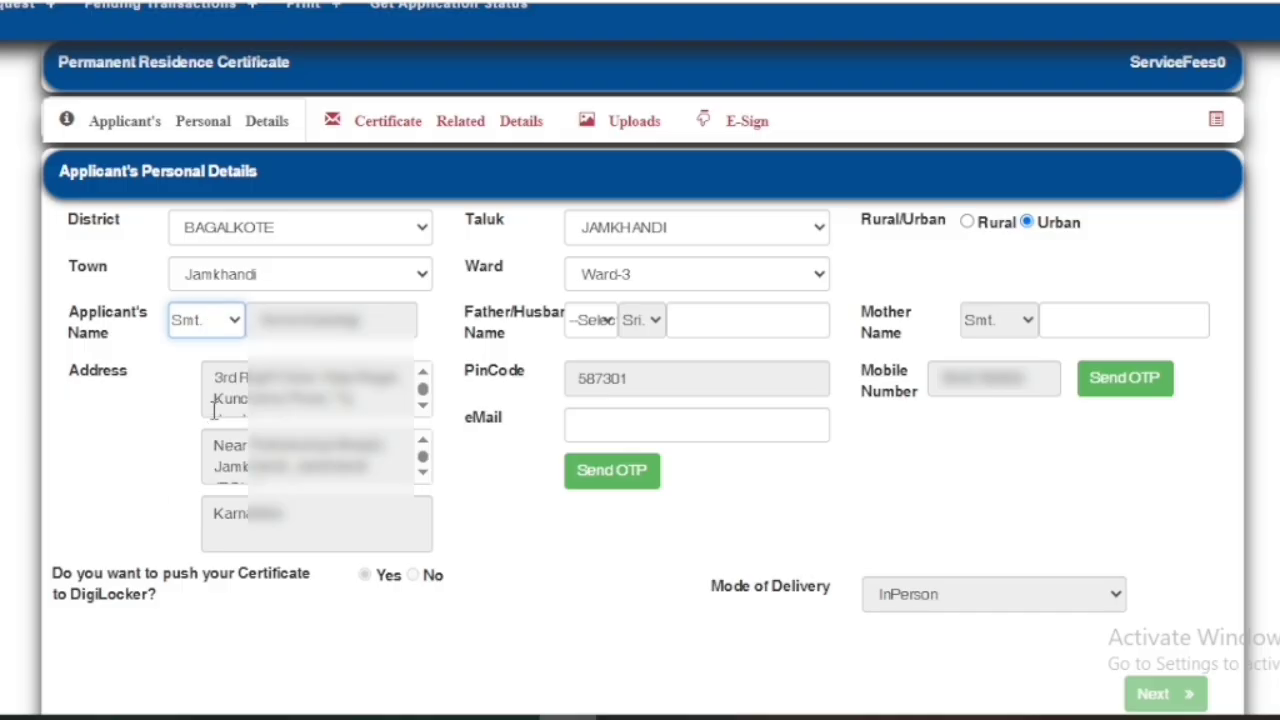
Set the father/husband relation to W/O and enter the husband's name.
click(590, 320)
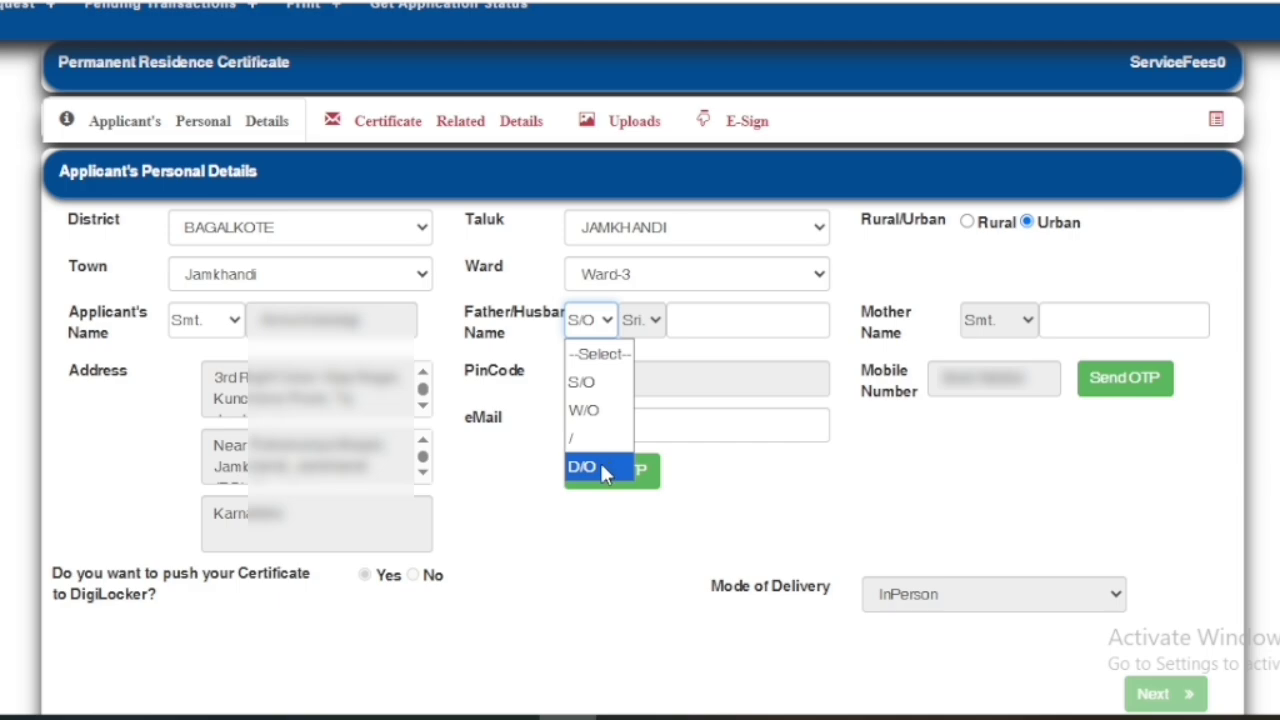
click(603, 418)
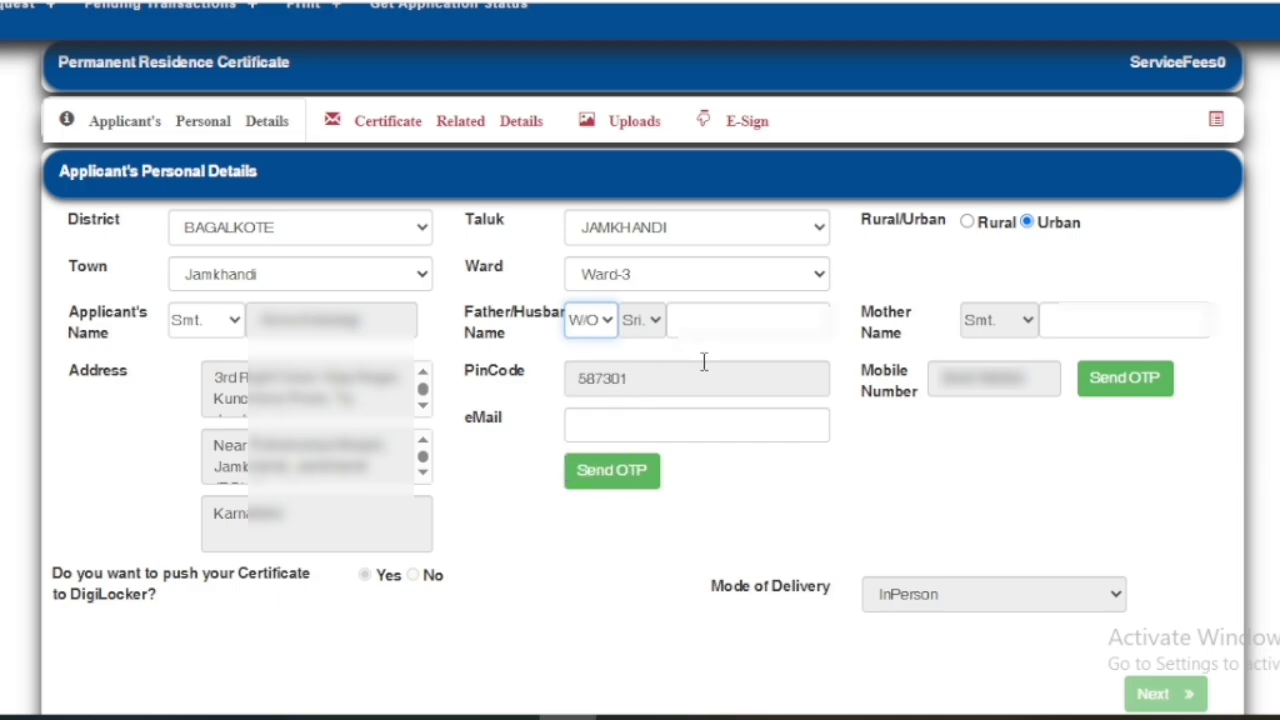
click(727, 318)
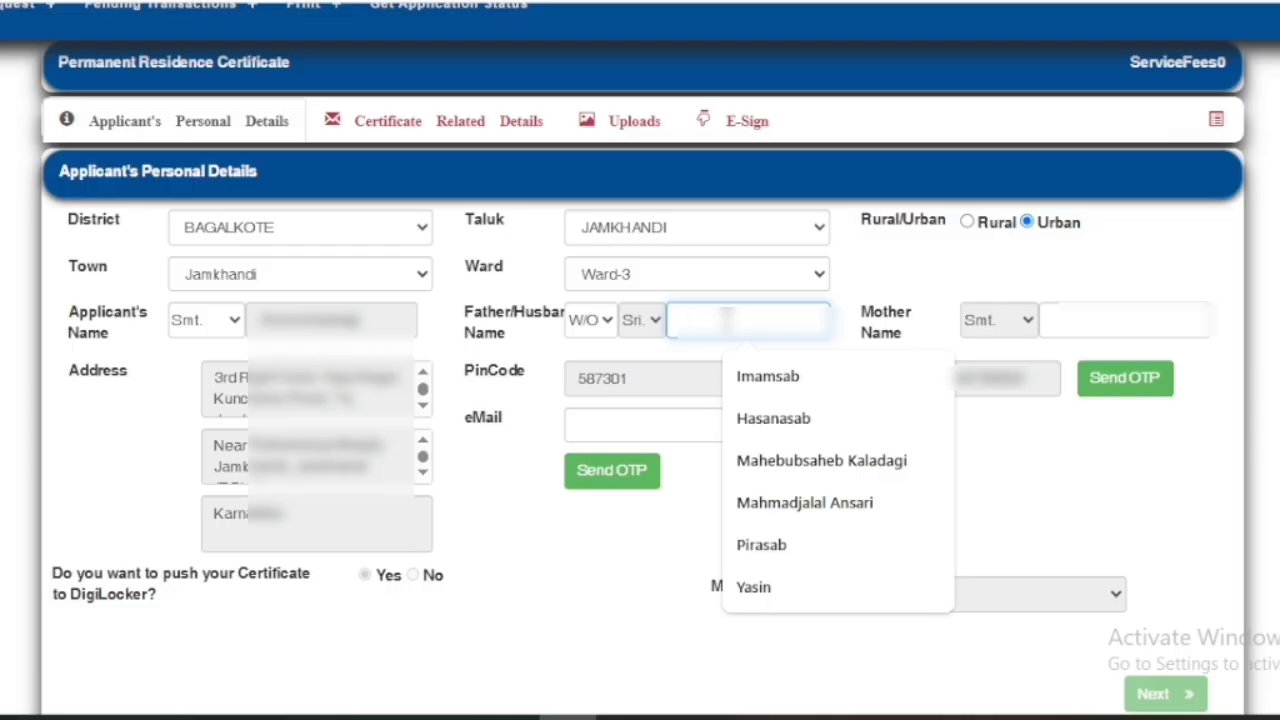
text(Sha)
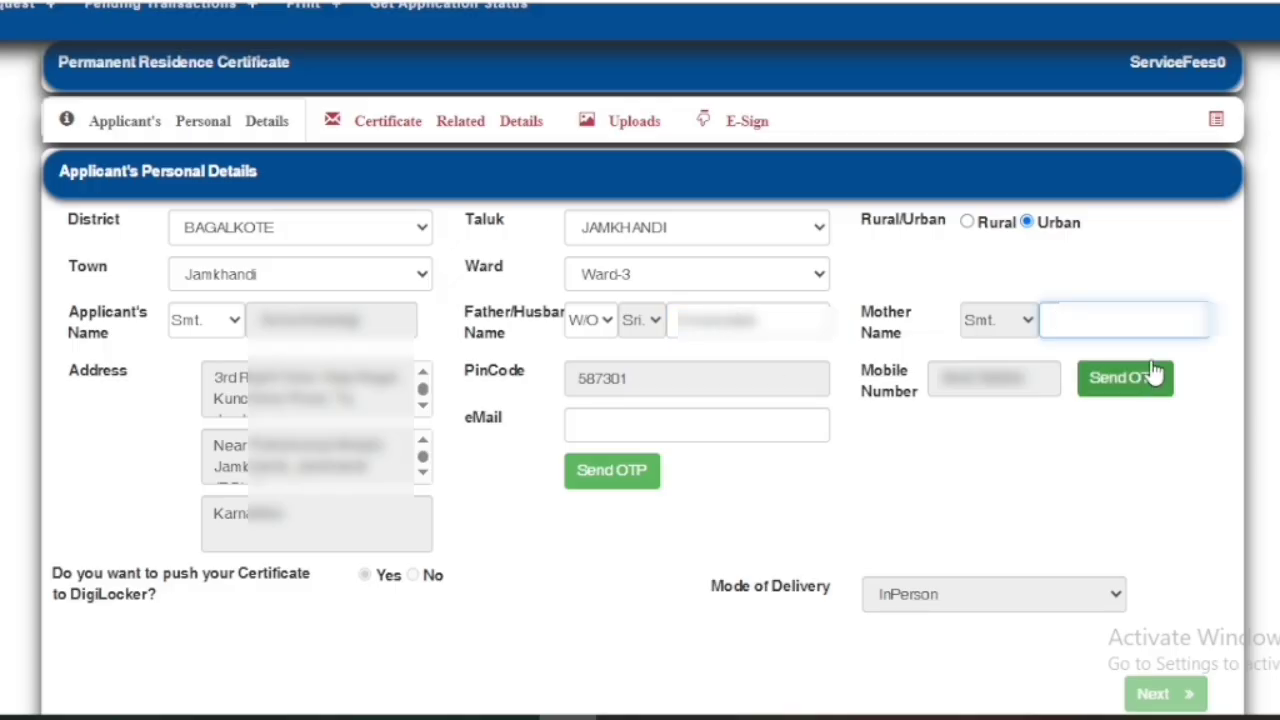
Enter the applicant's mother's name.
text(Fa)
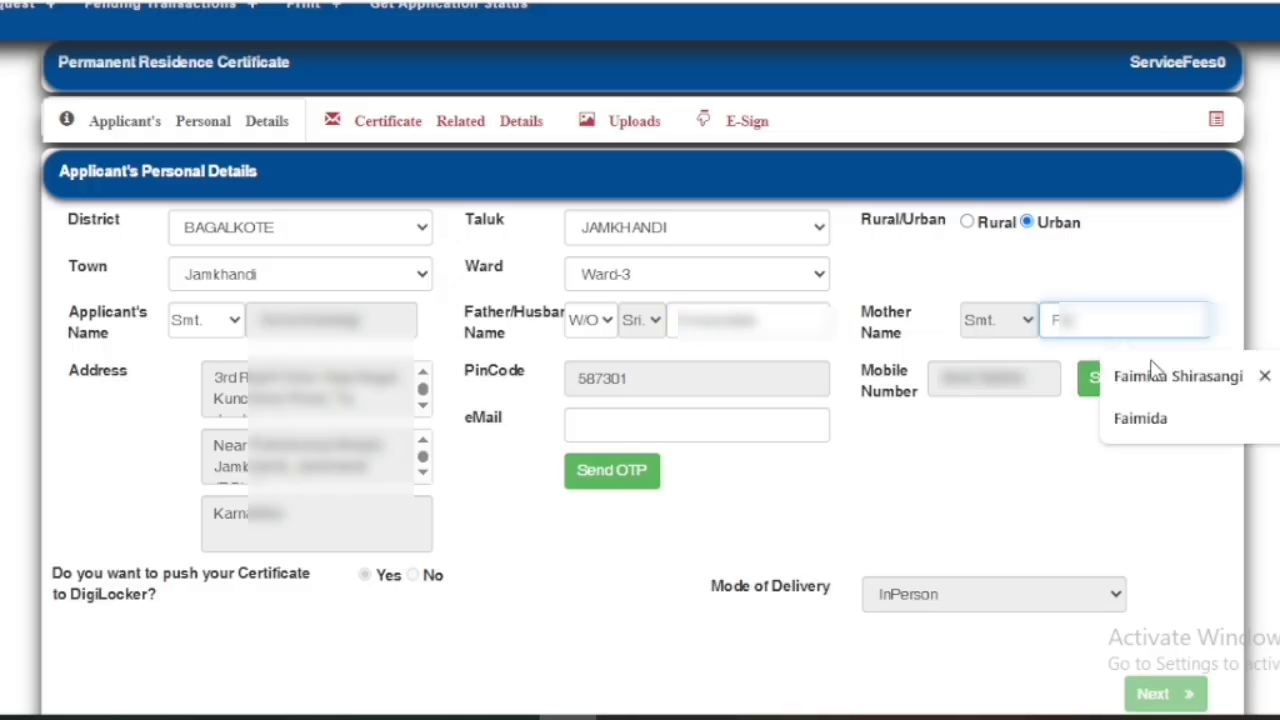
text(tma)
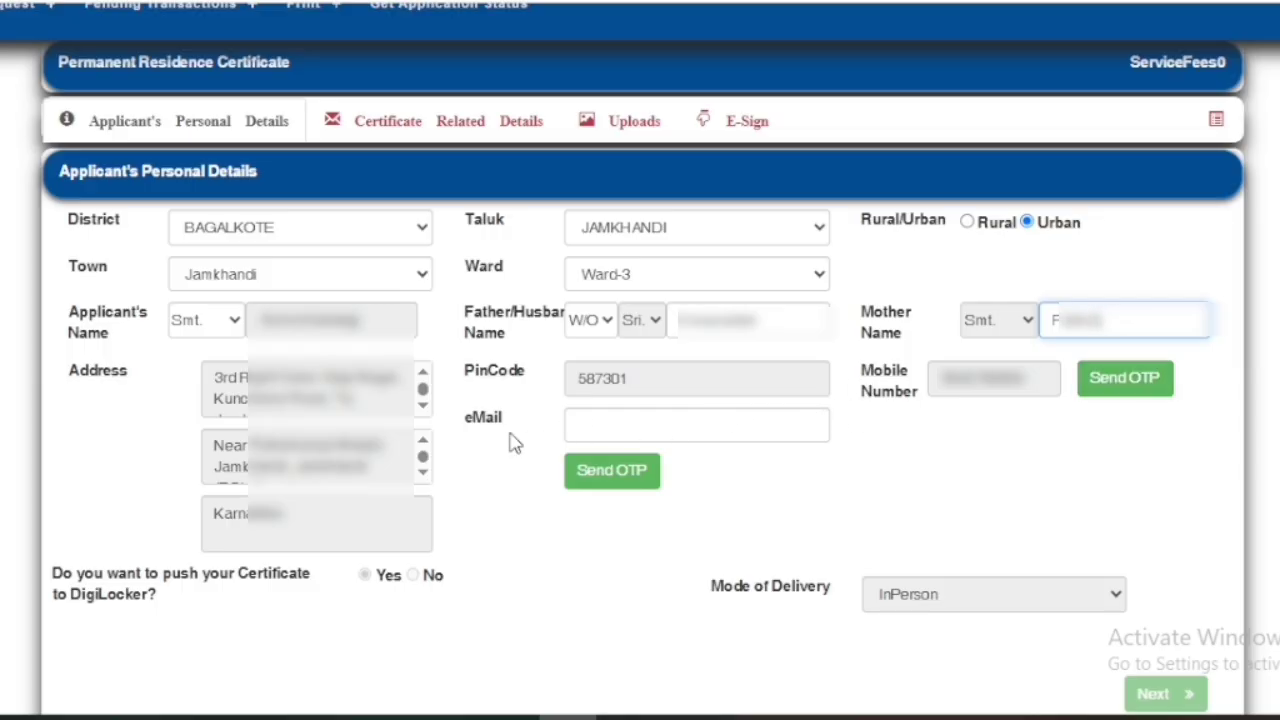
Fill in the applicant's e-mail address using the browser's saved suggestion.
click(650, 424)
click(722, 490)
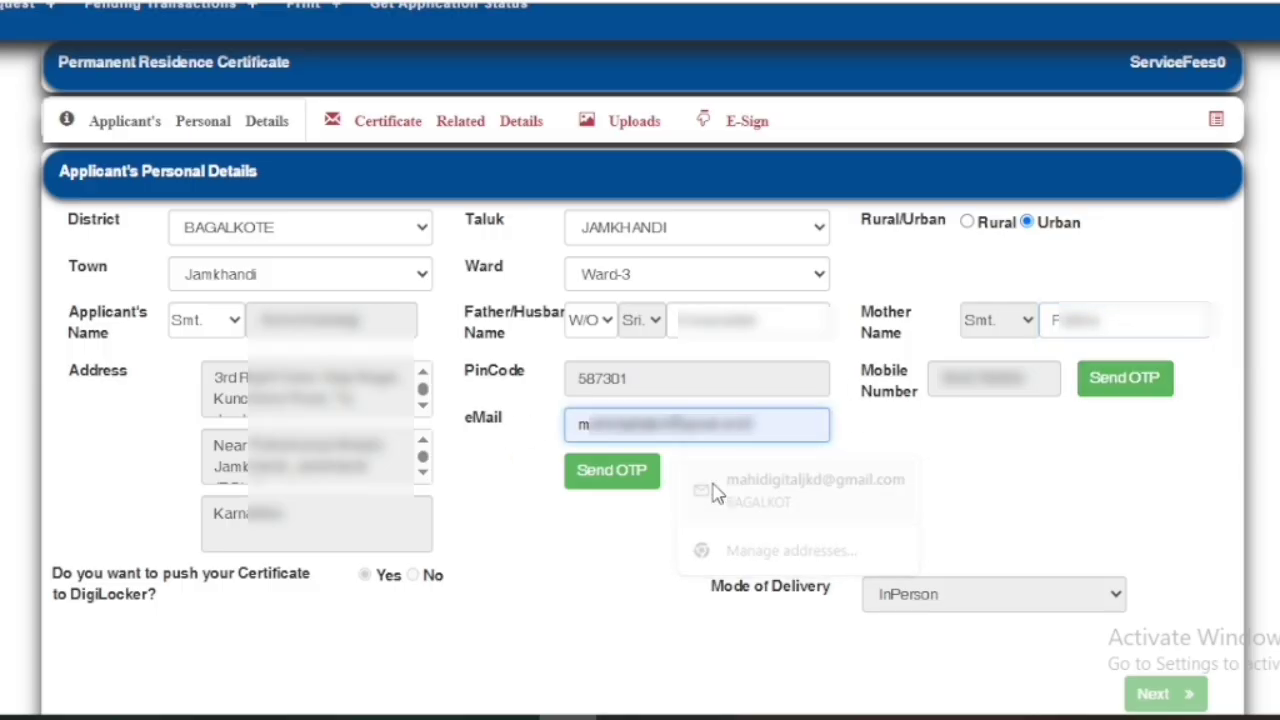
Send and verify the one-time codes for the e-mail address and mobile number, then continue to the next section.
click(625, 483)
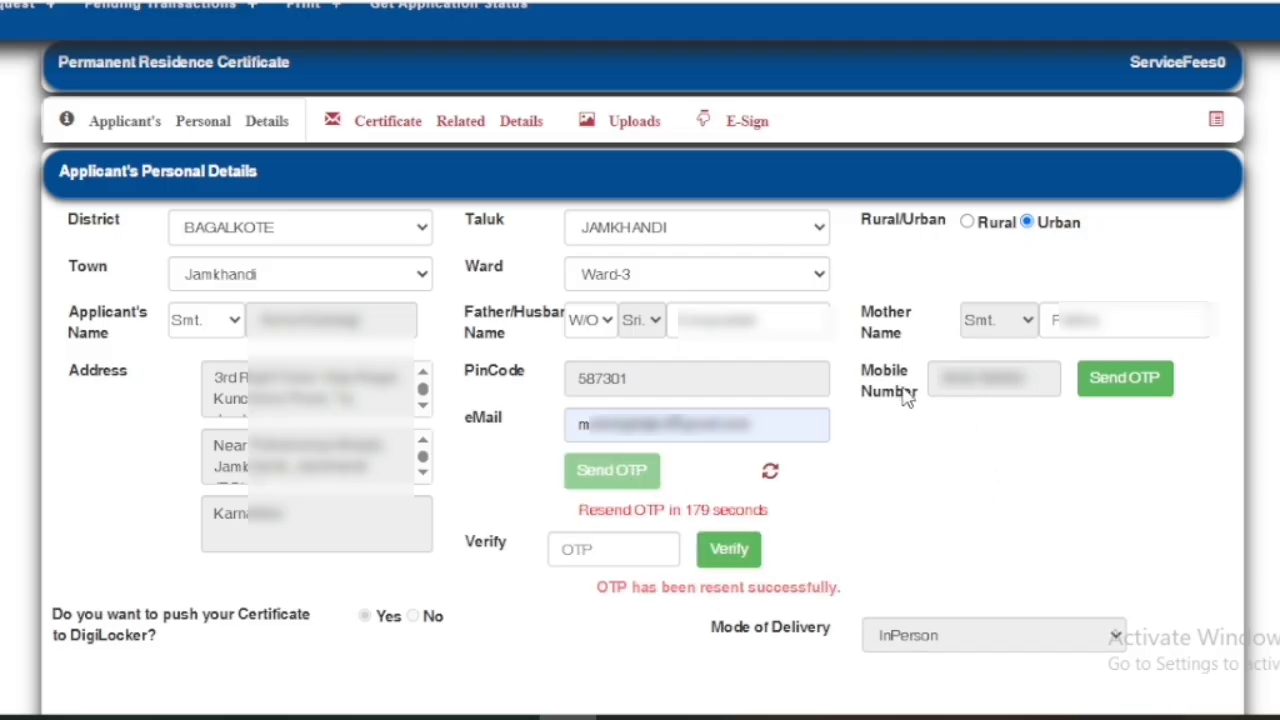
click(1160, 388)
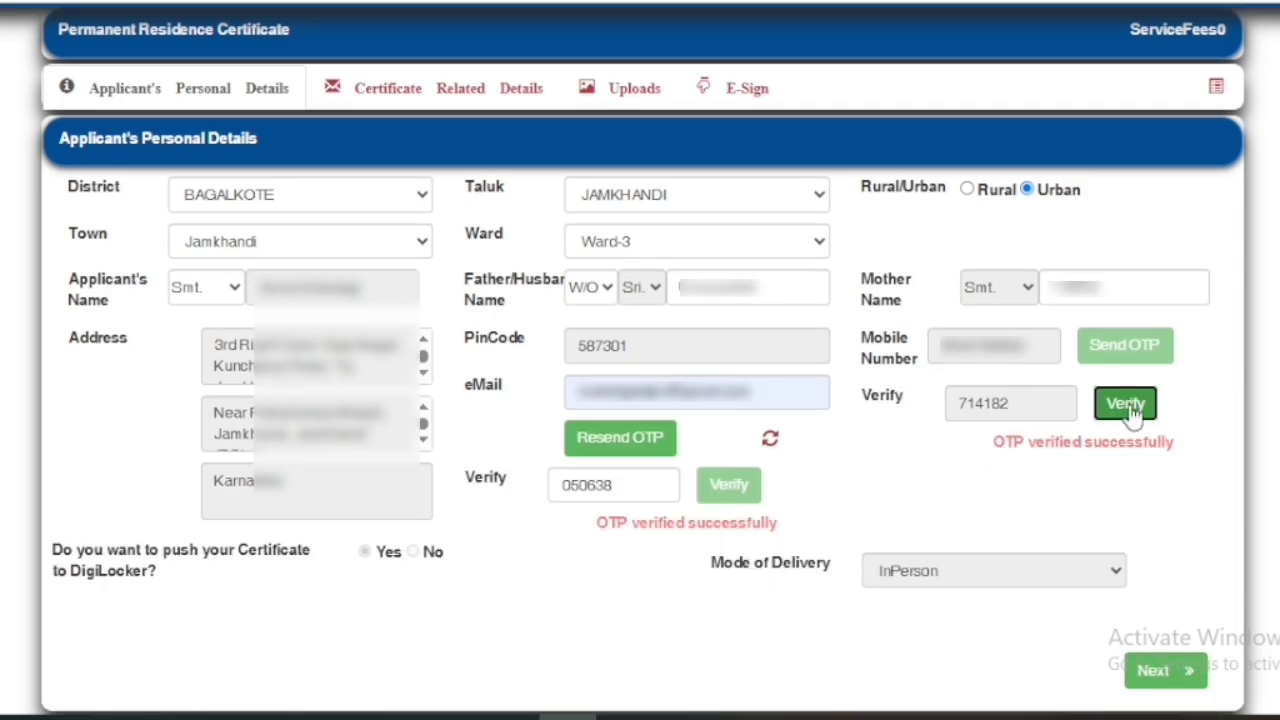
click(1130, 410)
click(749, 490)
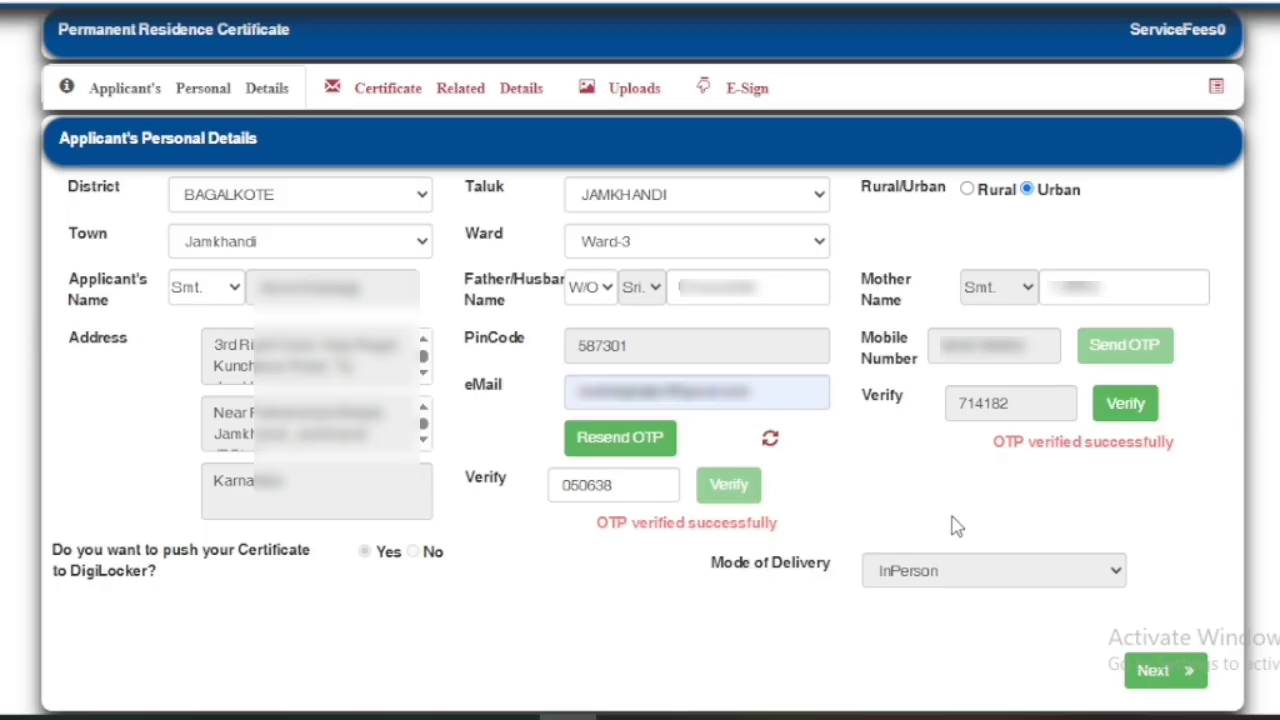
click(1160, 672)
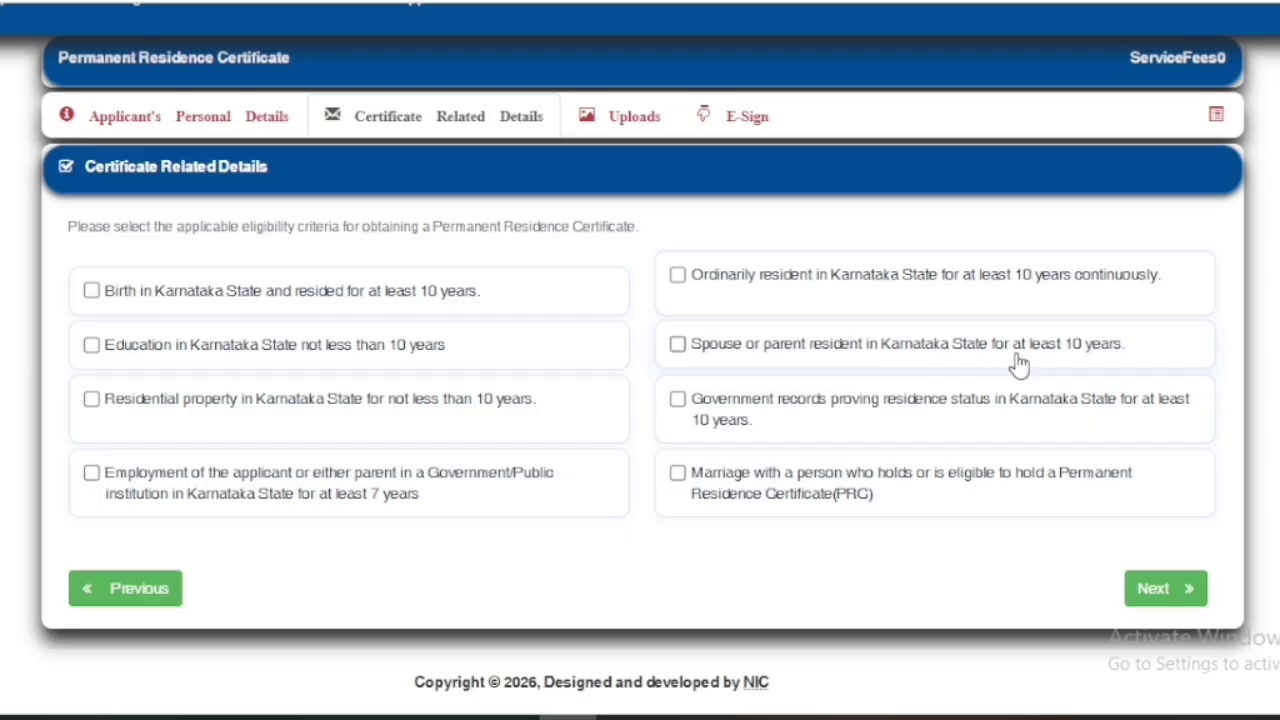
Select the spouse-or-parent residence and government-records eligibility criteria, then proceed to uploads.
click(677, 345)
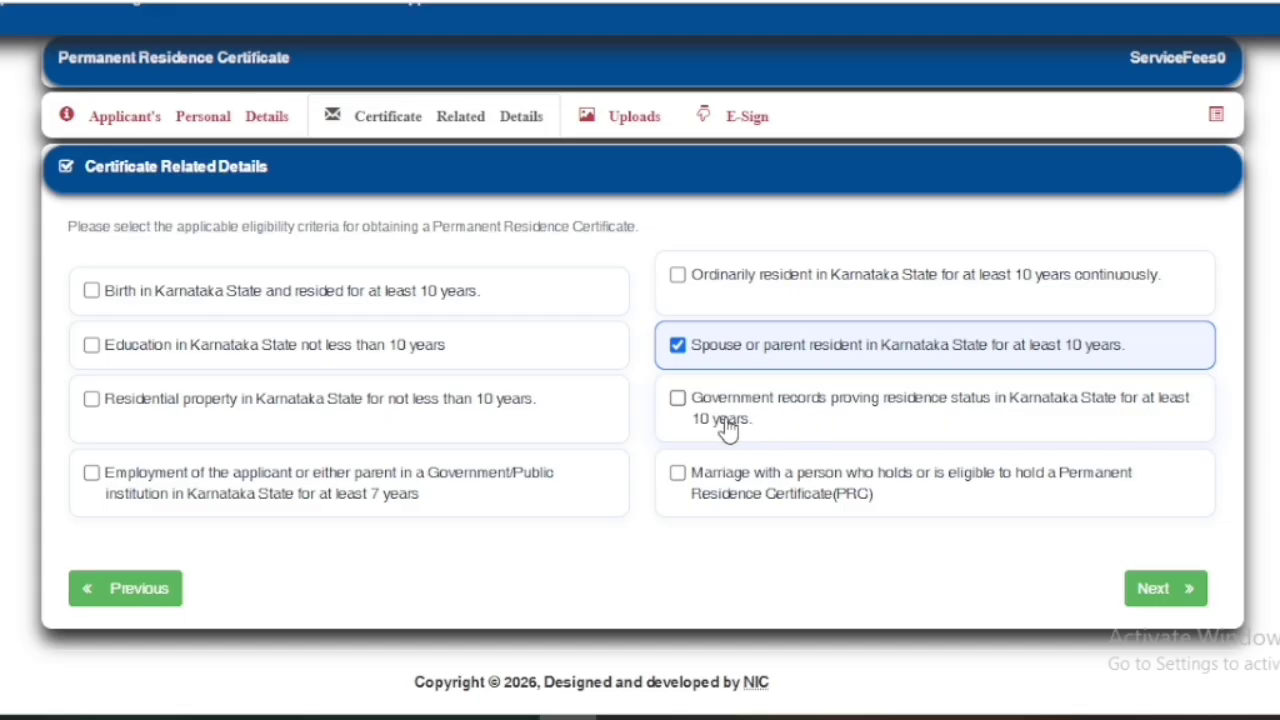
click(678, 400)
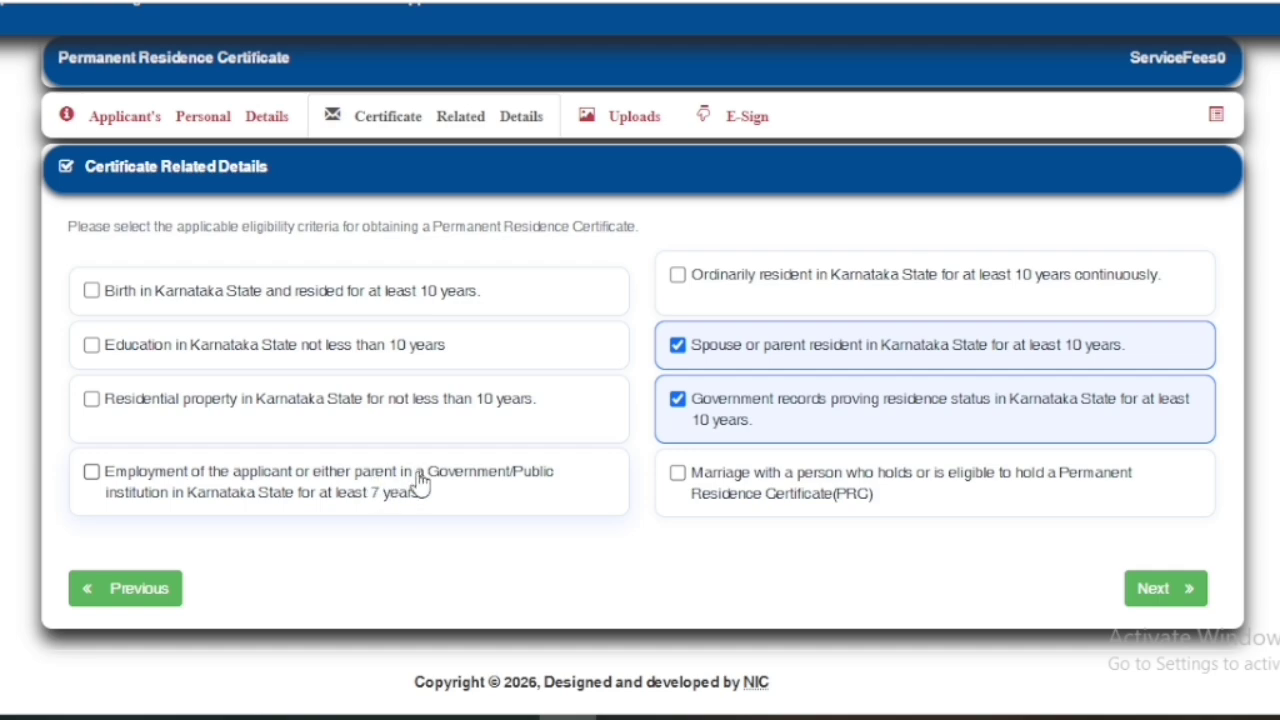
click(1180, 592)
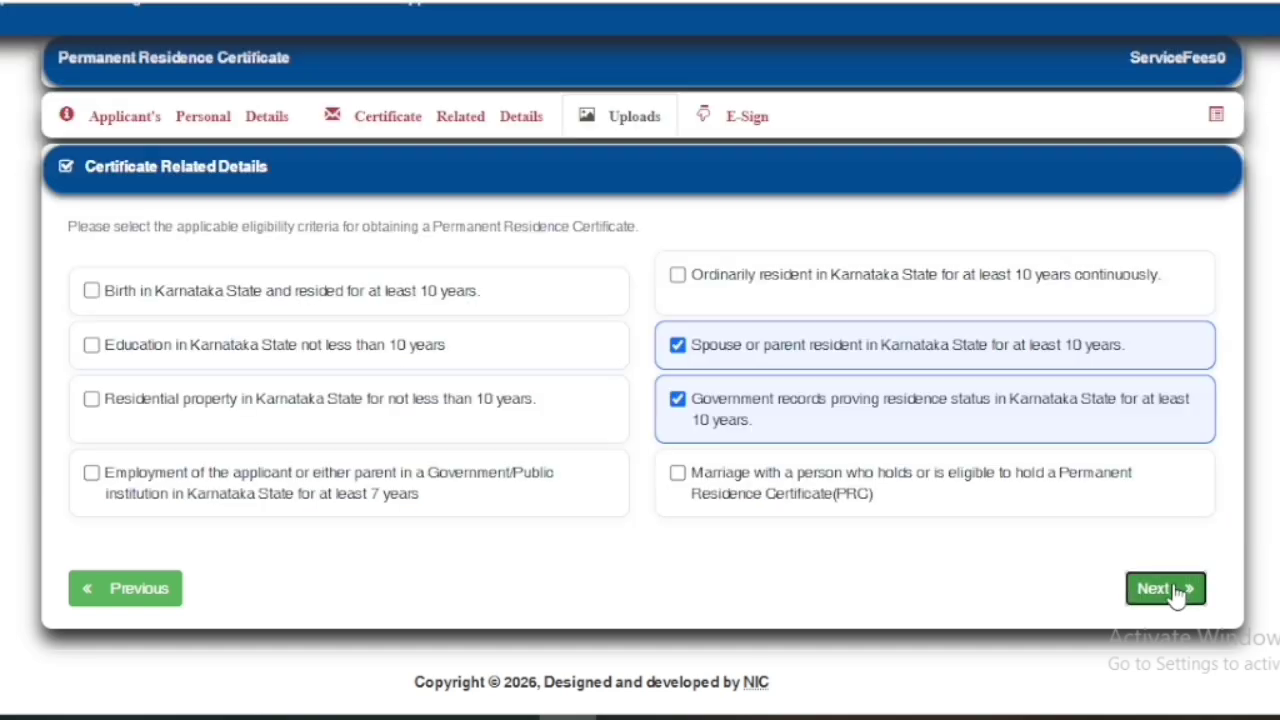
Upload the Affidavit_11zon.pdf and SSLC Mark Sheet_11zon.pdf documents for the affidavit and schooling certificate fields.
scroll(1006, 400, down, 3)
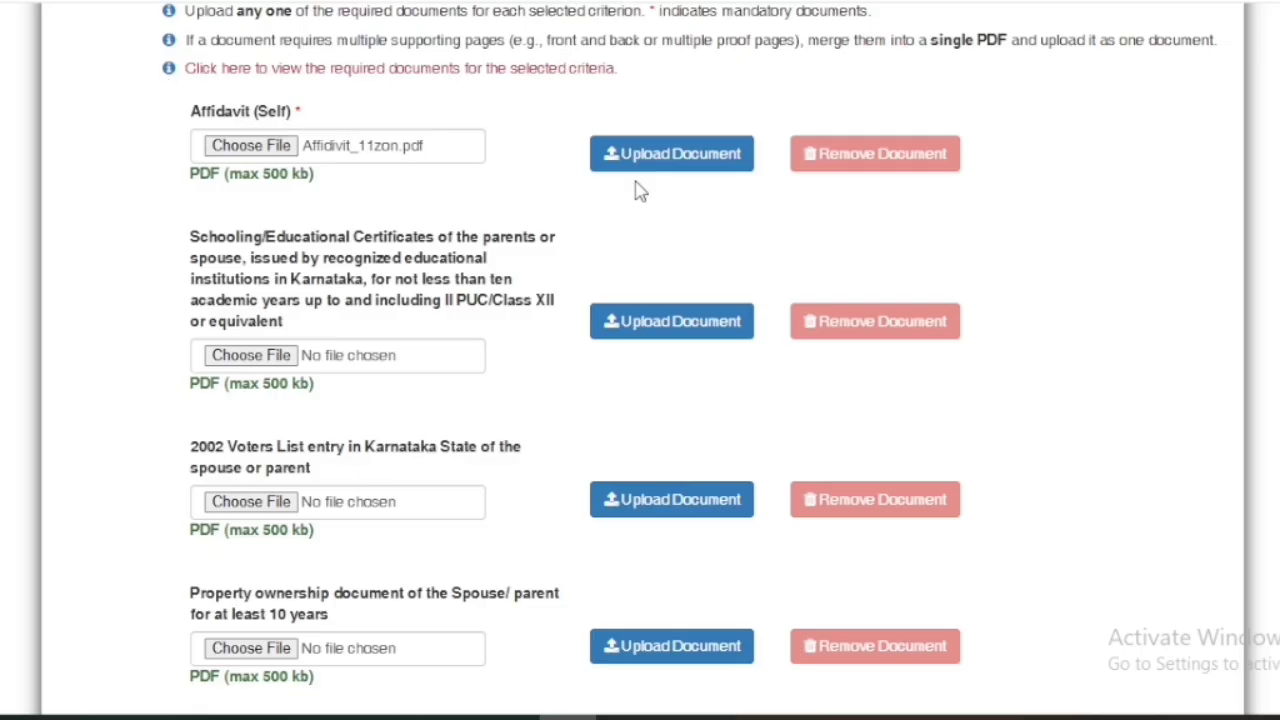
click(680, 162)
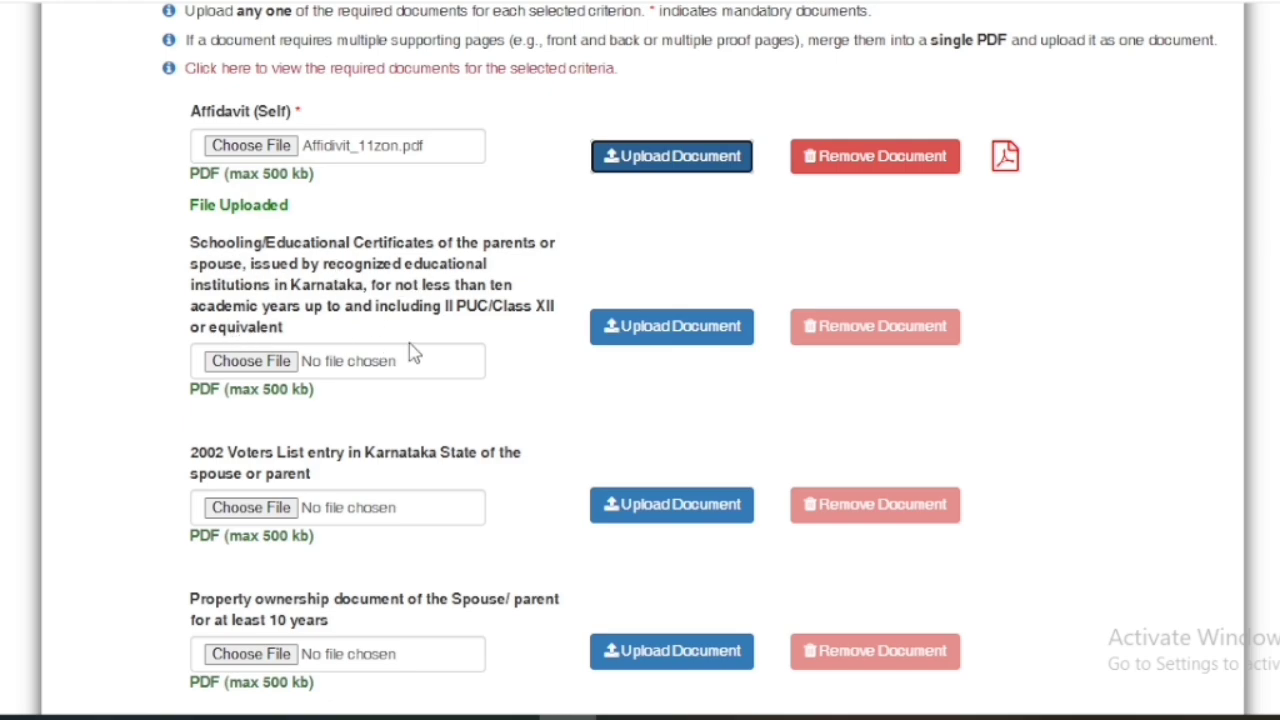
click(245, 362)
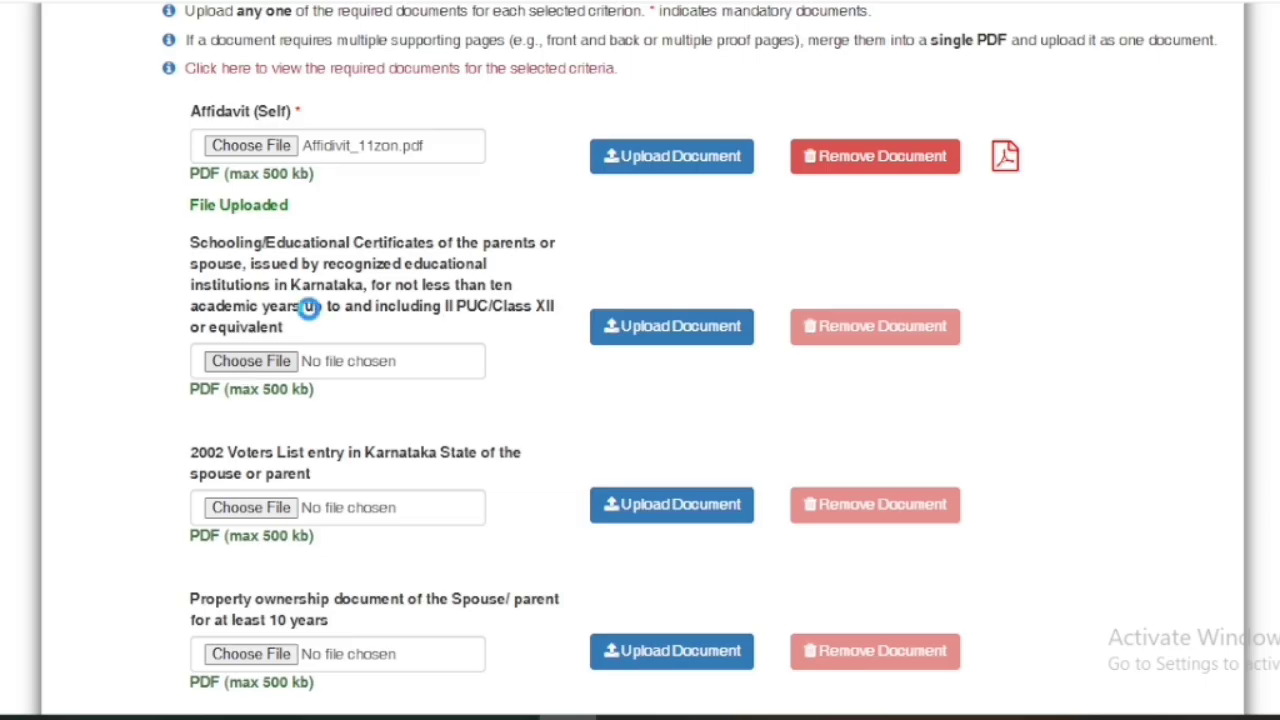
double_click(306, 306)
click(672, 336)
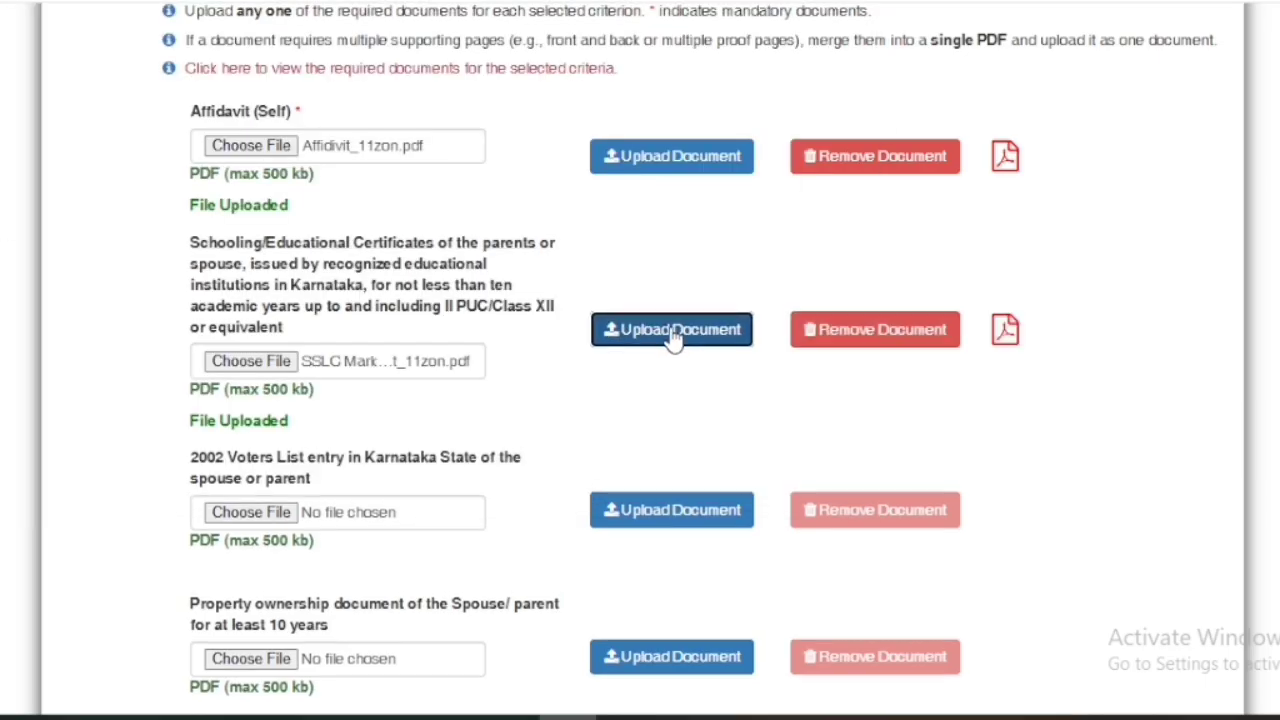
Choose and upload the 2002 voter list PDF for the 2002 Voters List entry document.
scroll(672, 337, down, 2)
scroll(670, 338, down, 2)
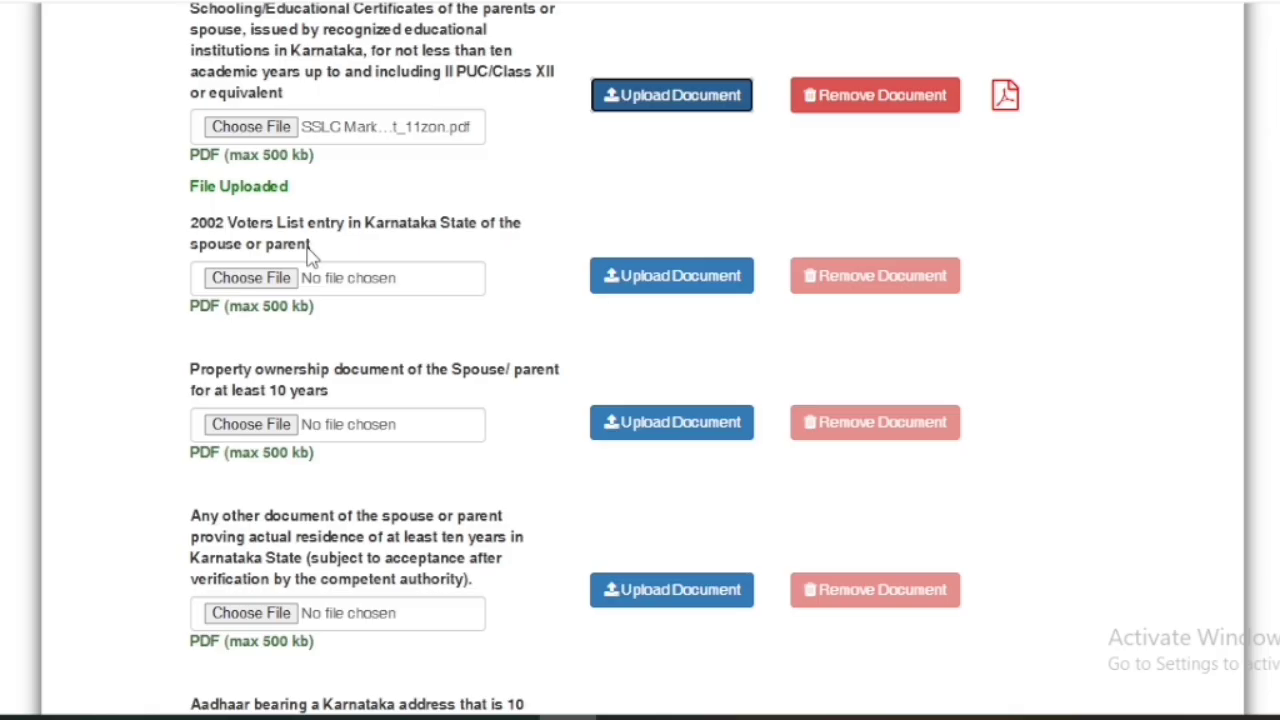
click(268, 285)
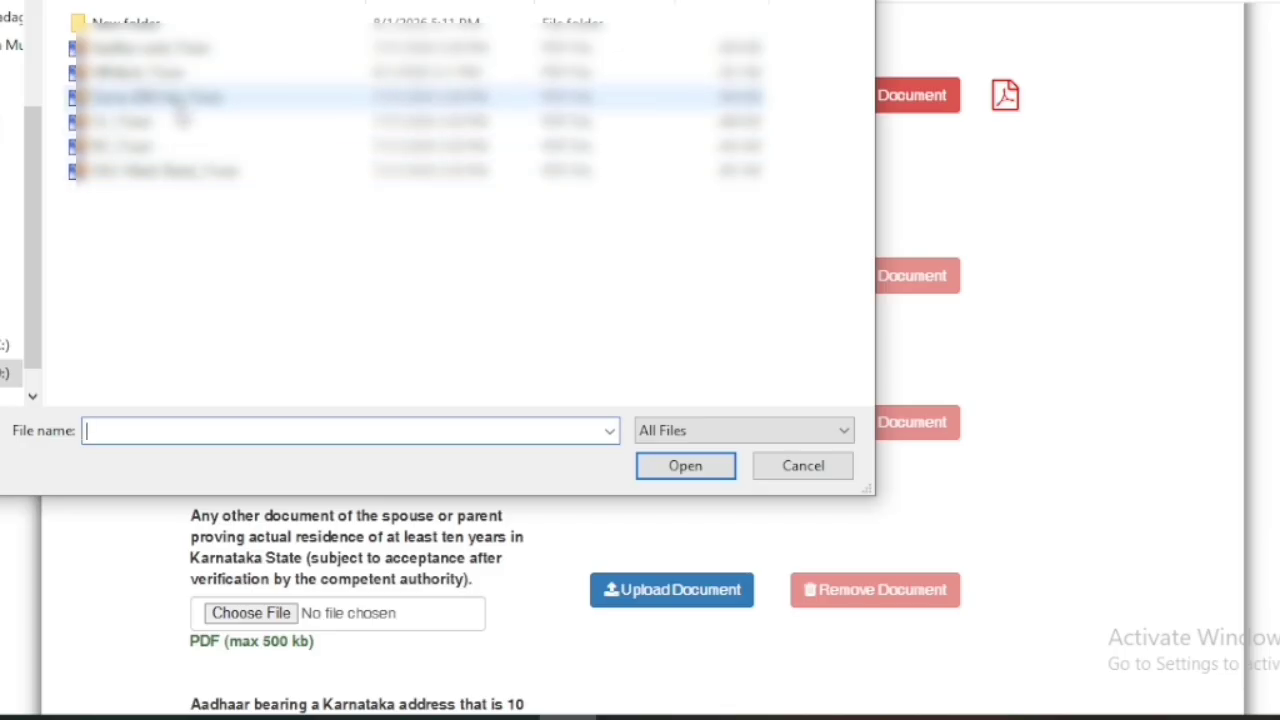
double_click(183, 106)
click(657, 284)
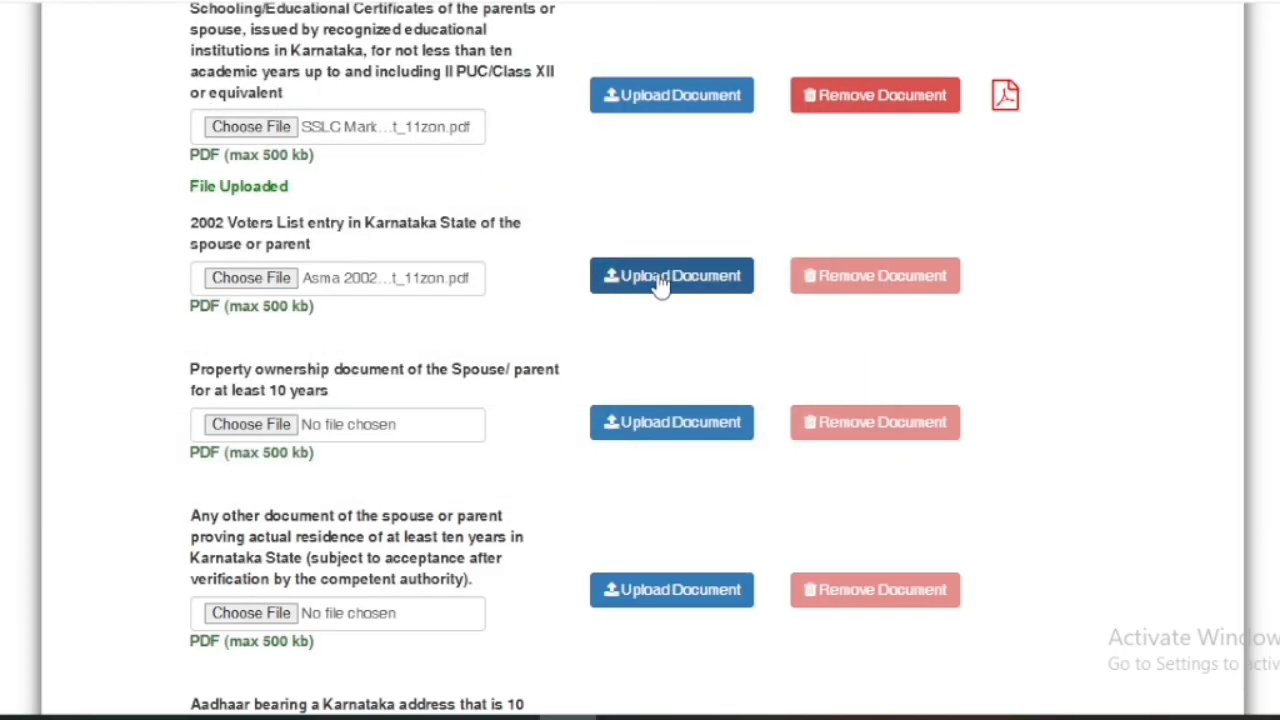
Choose and upload LC_11zon.pdf as the other document proving residence of at least ten years.
scroll(466, 343, down, 1)
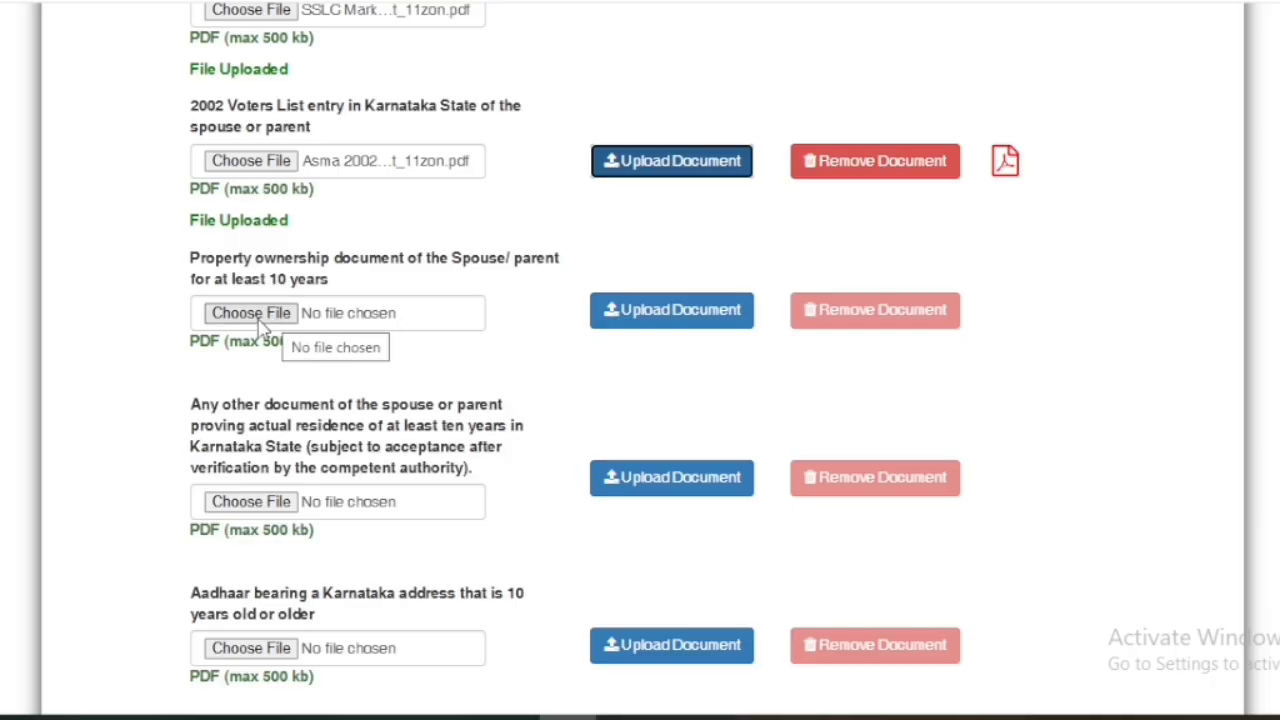
scroll(260, 325, down, 1)
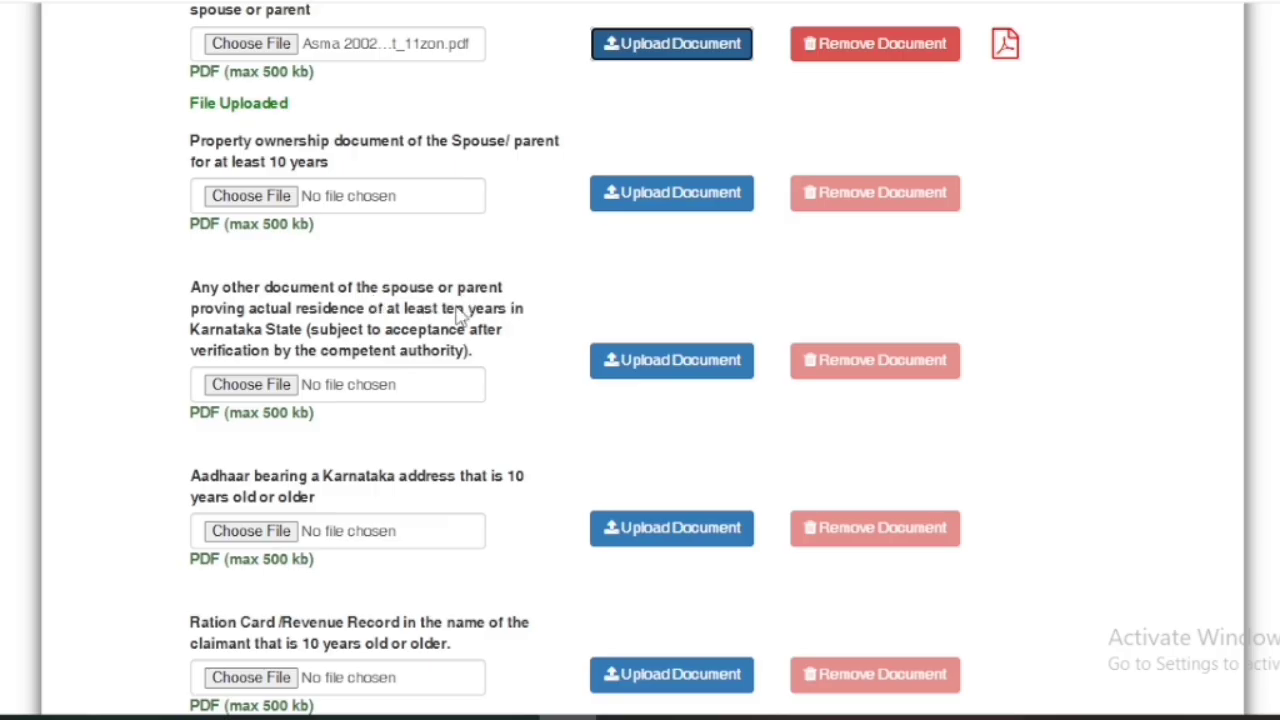
click(262, 390)
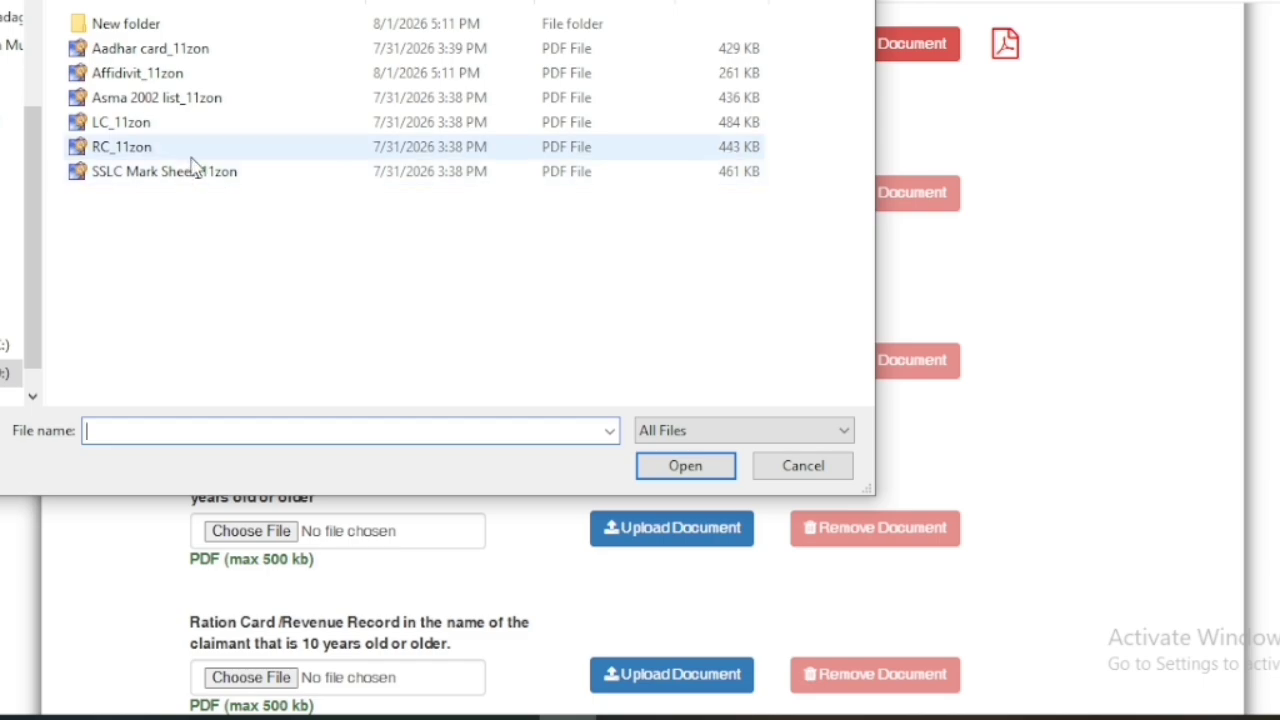
click(148, 124)
double_click(148, 122)
click(617, 362)
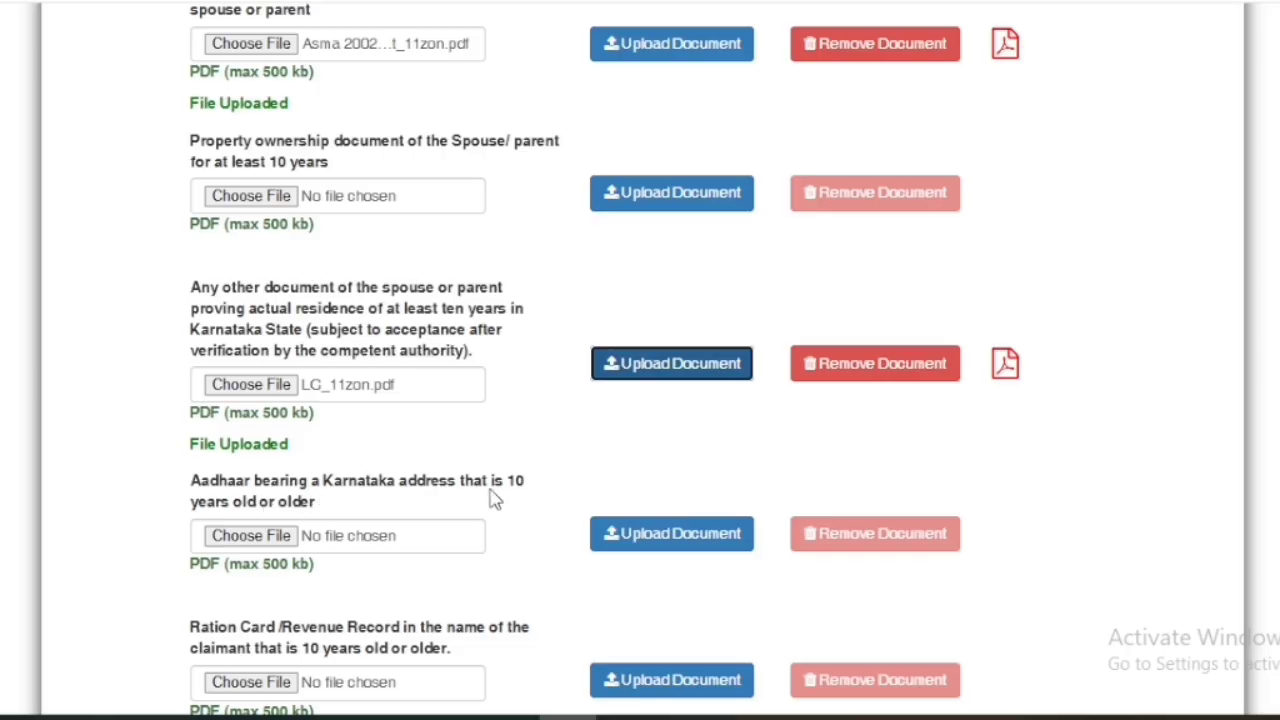
Choose and upload Aadhar card_11zon.pdf for the Aadhaar bearing a Karnataka address document.
click(332, 538)
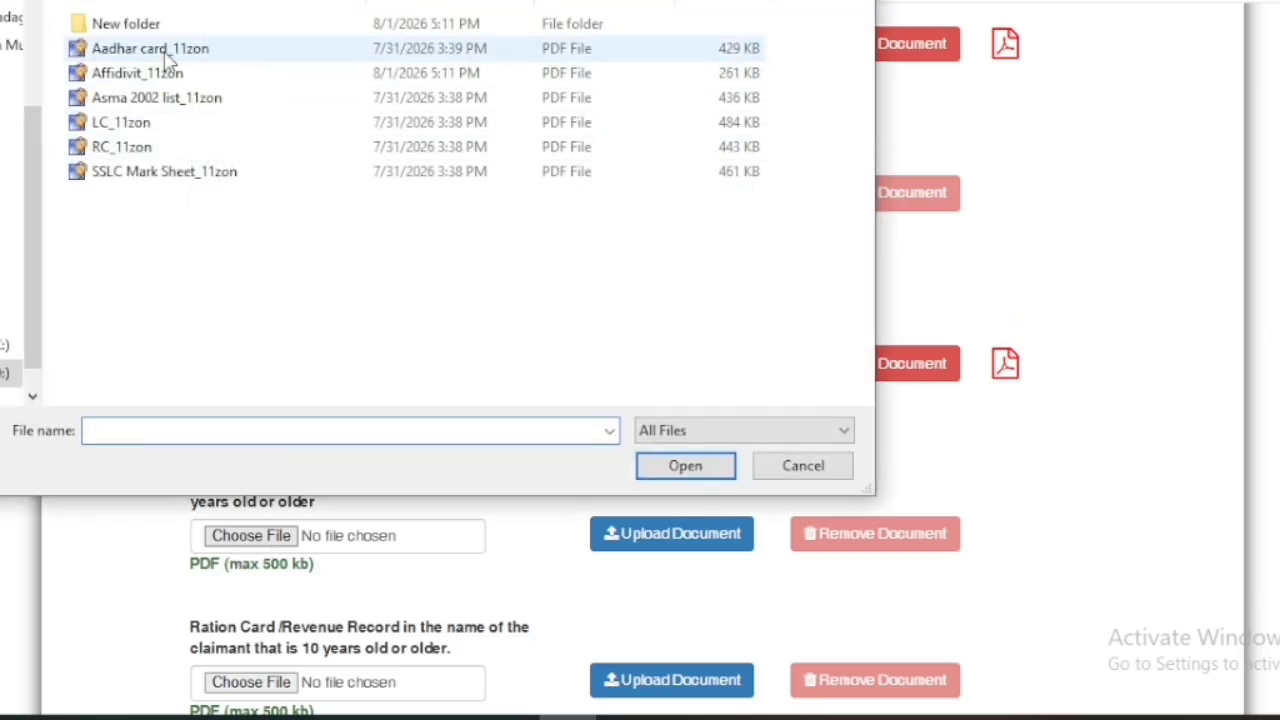
double_click(167, 56)
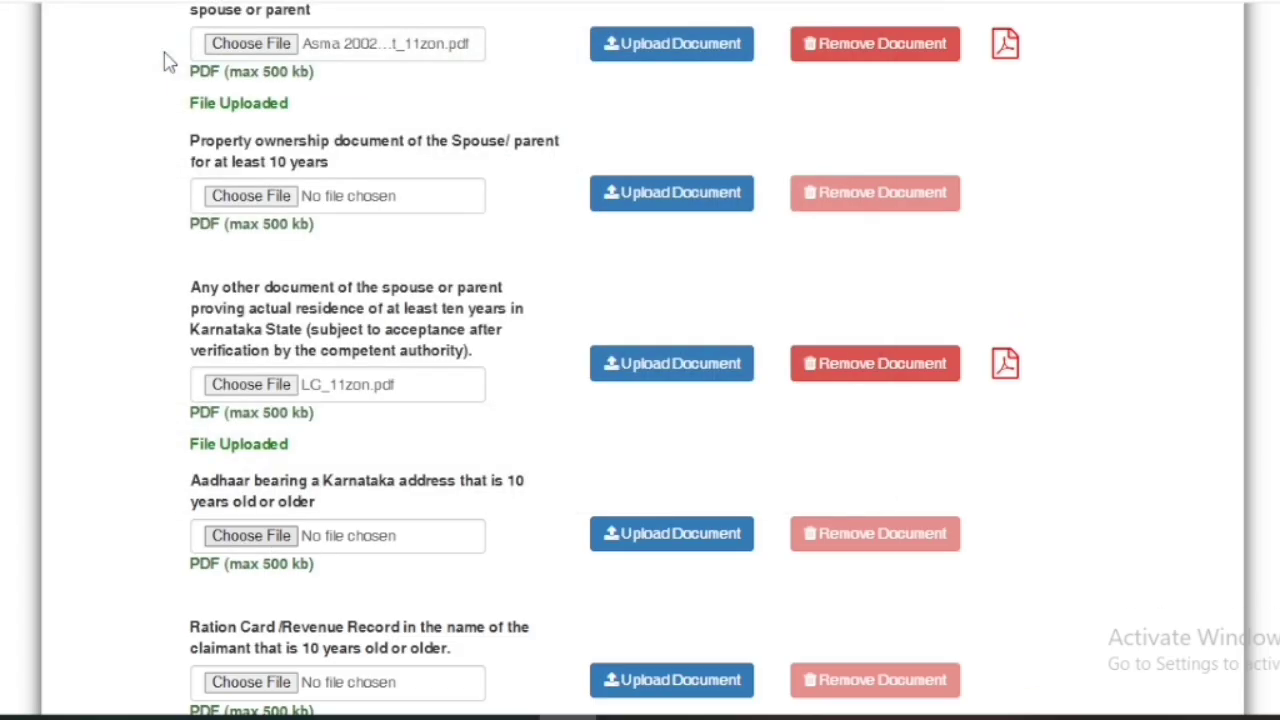
click(695, 545)
Submit the application, select the generated GSC number and close the alert.
scroll(670, 500, down, 1)
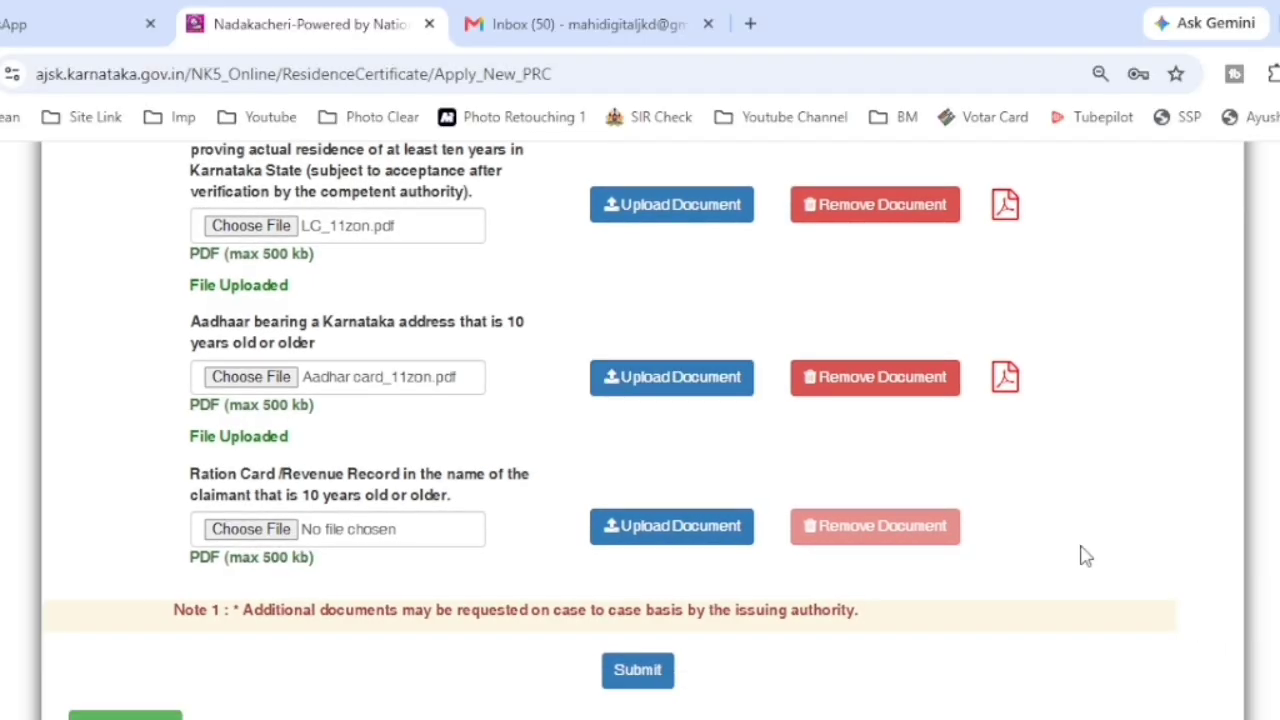
click(640, 671)
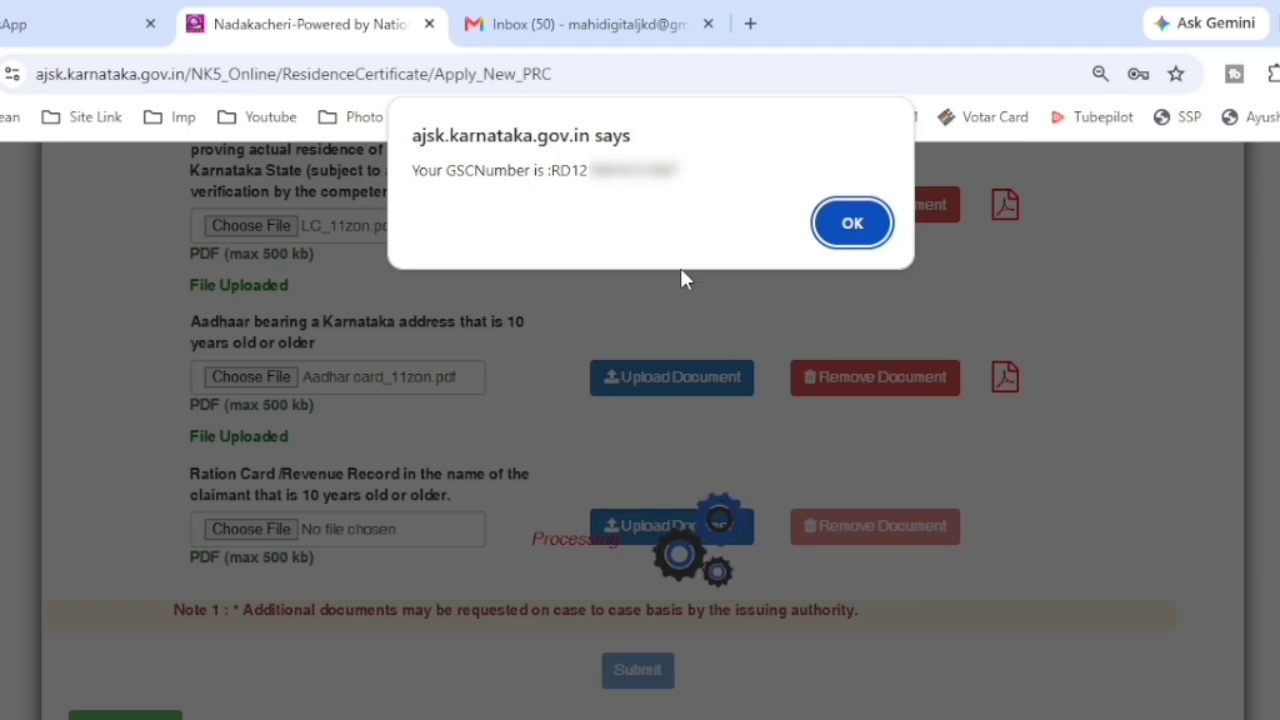
double_click(615, 171)
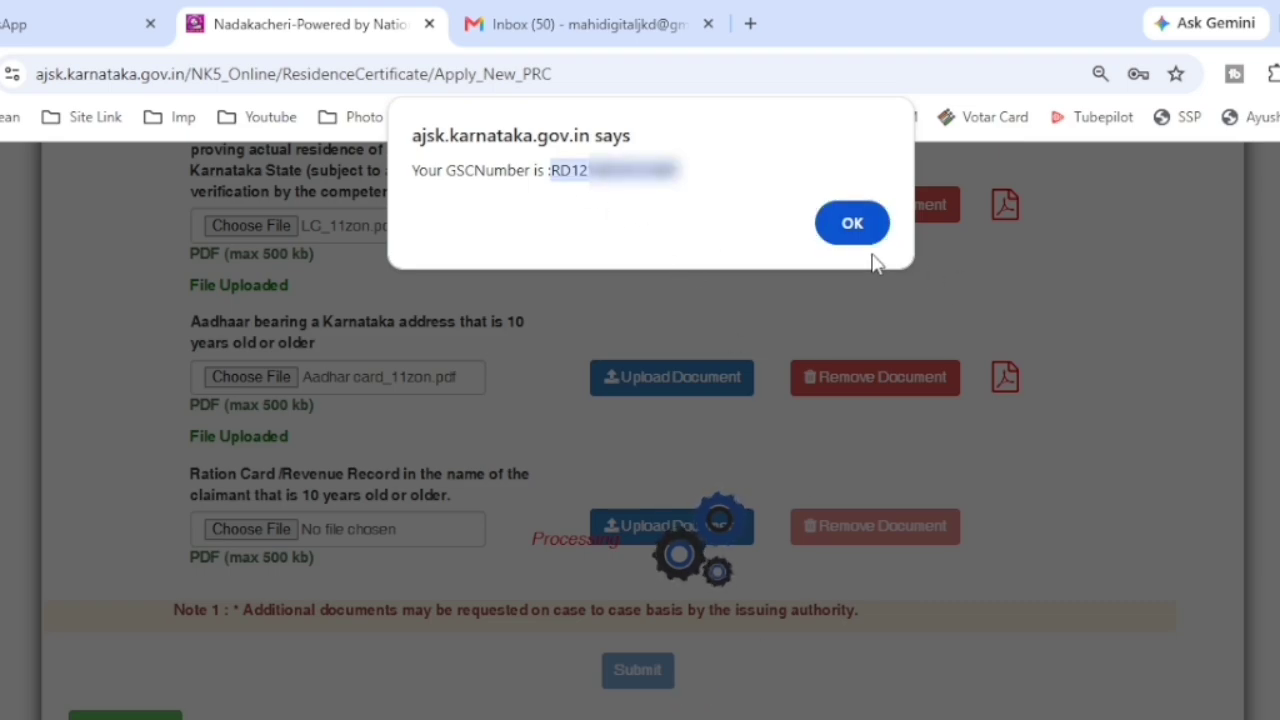
click(852, 225)
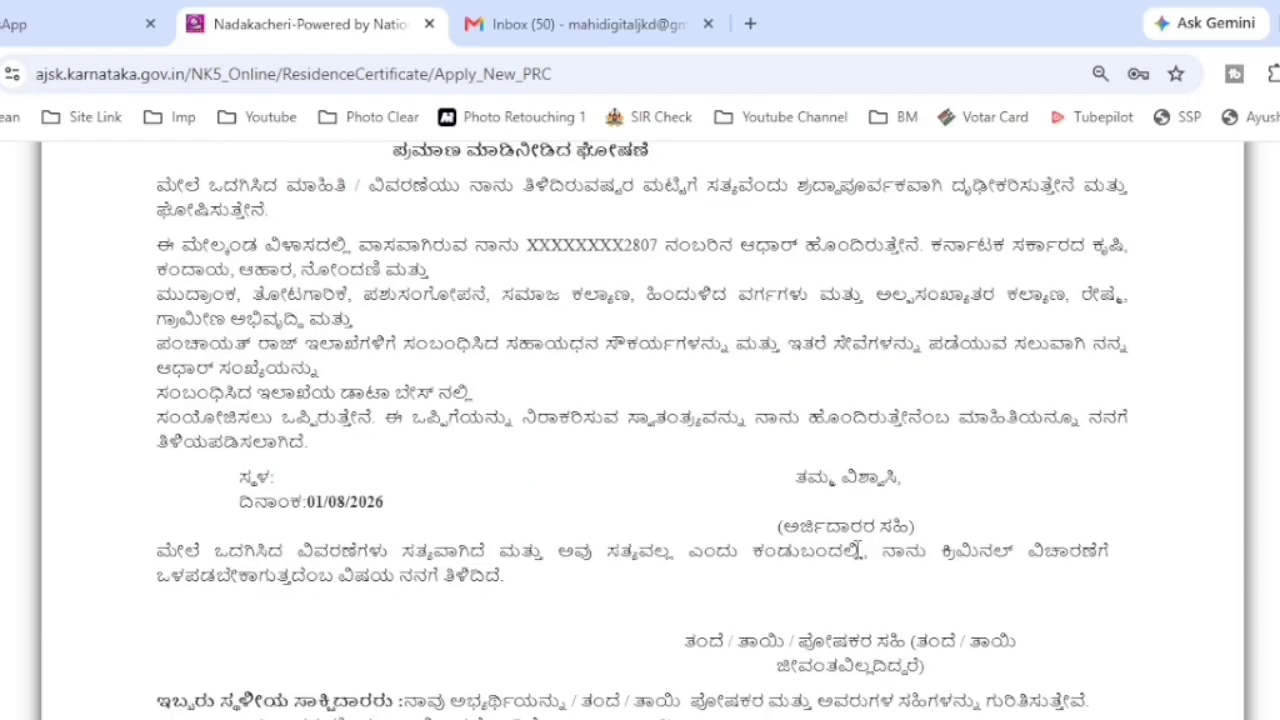
Proceed to e-sign, confirm the Aadhaar is linked with the mobile, and accept the redirect.
scroll(889, 548, up, 10)
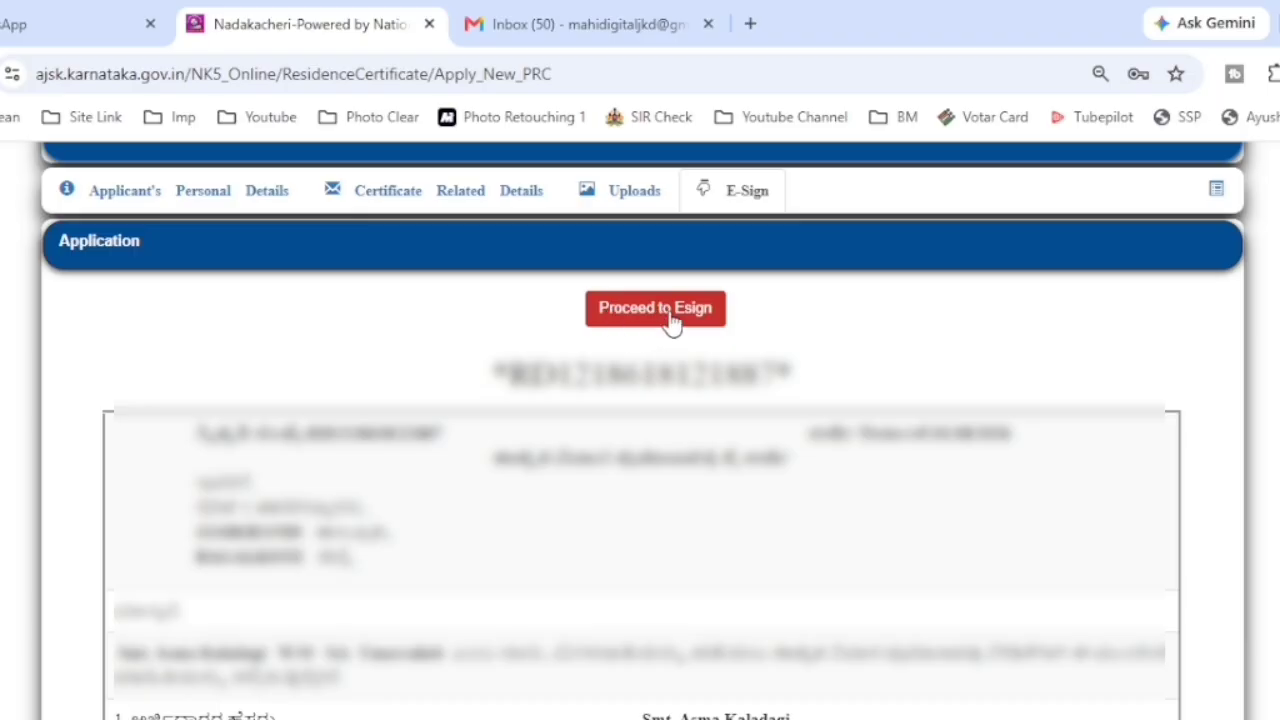
click(668, 318)
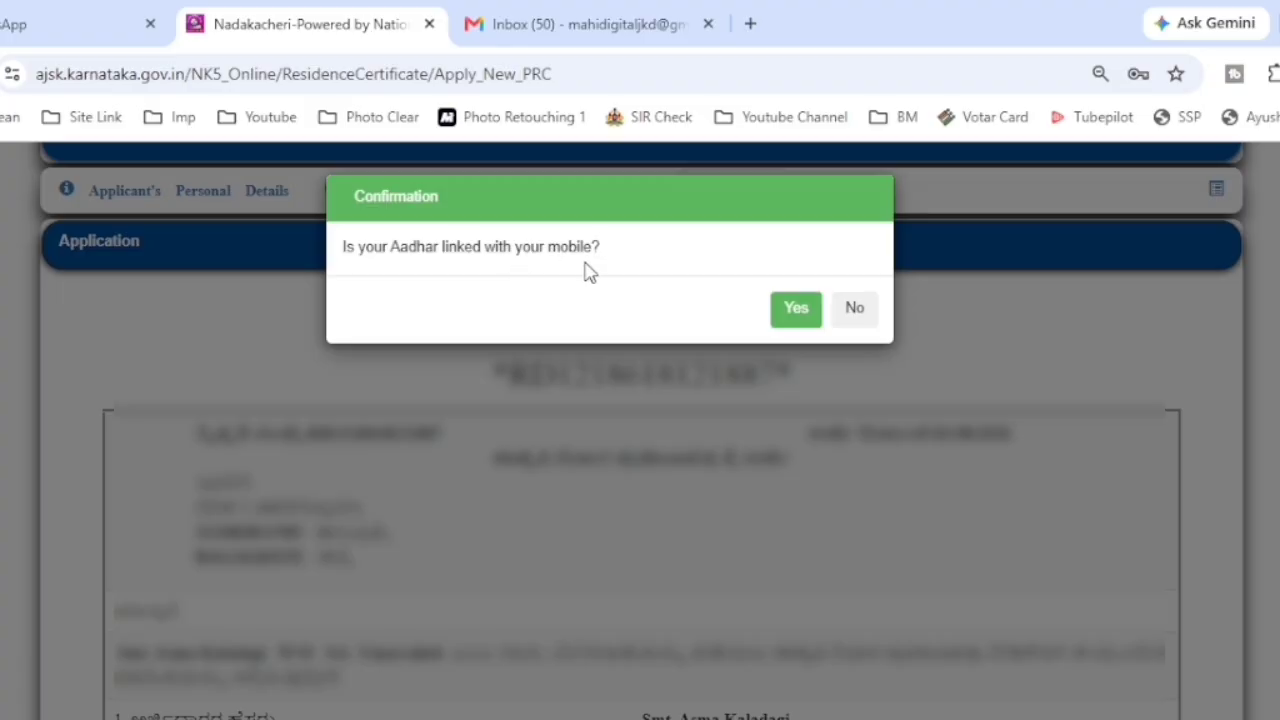
click(797, 315)
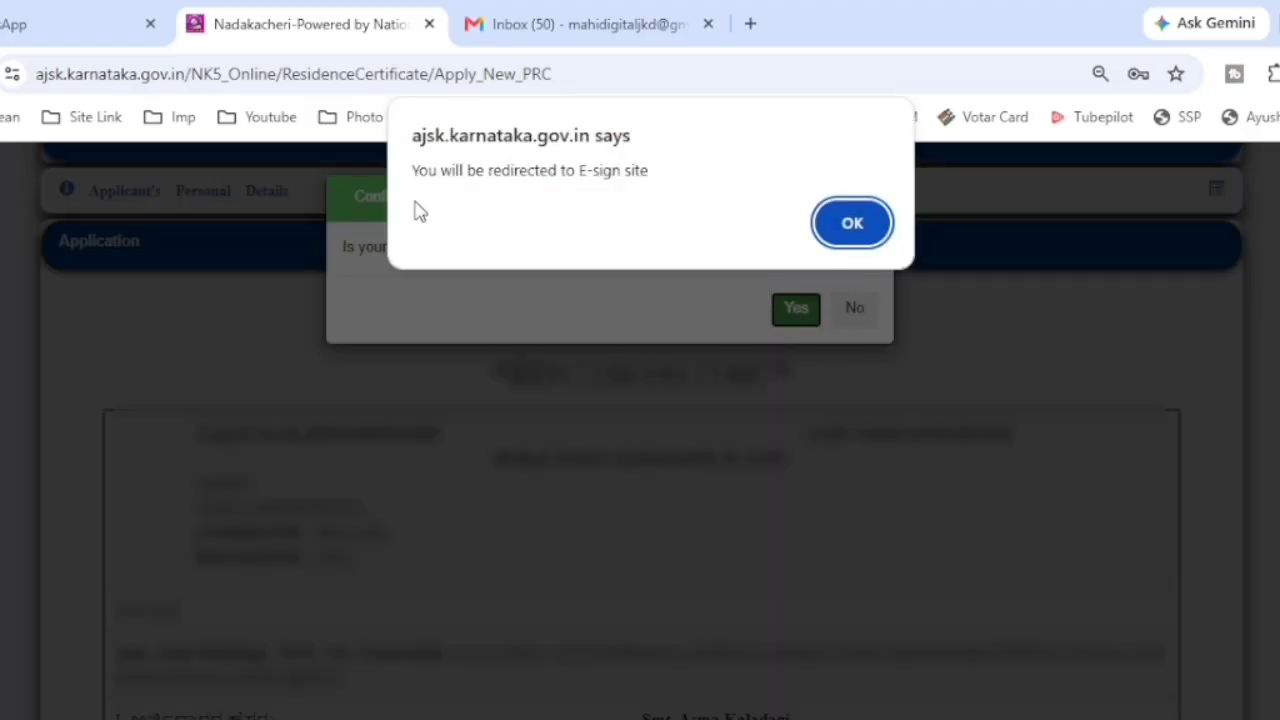
click(846, 223)
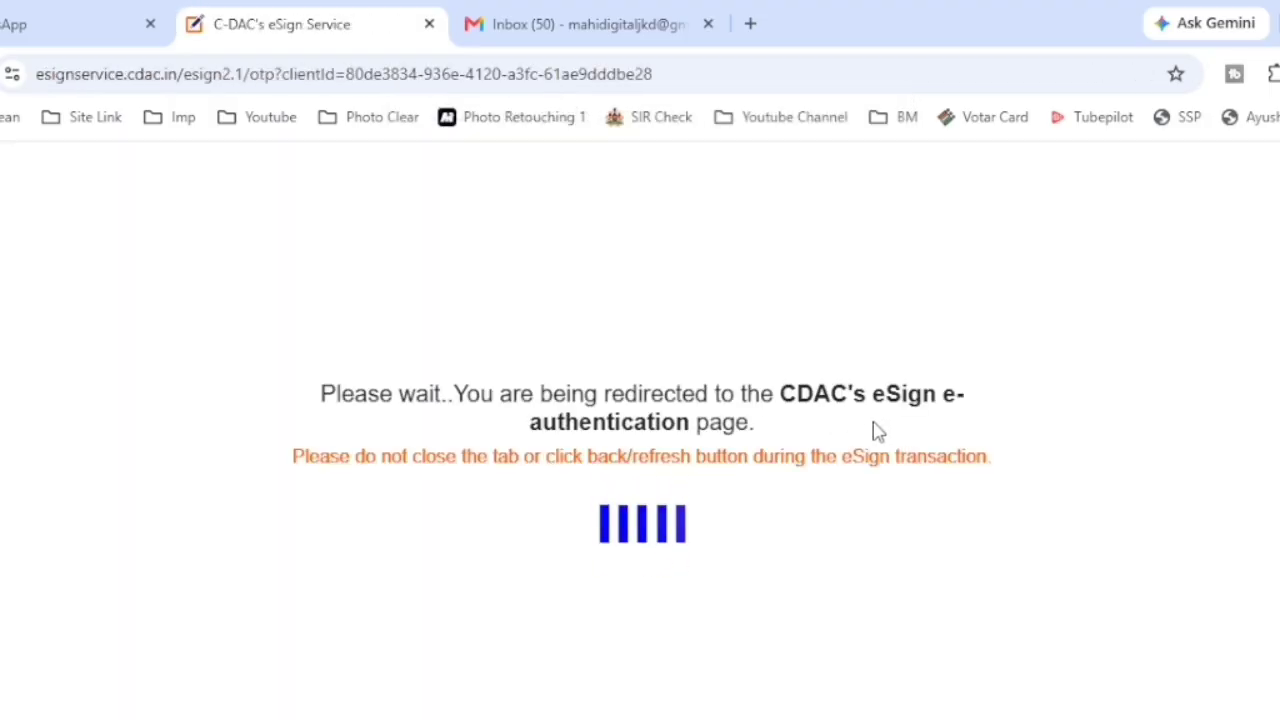
Enter the Aadhaar number, request and enter the Aadhaar OTP, give consent, and submit the e-sign.
scroll(872, 430, down, 1)
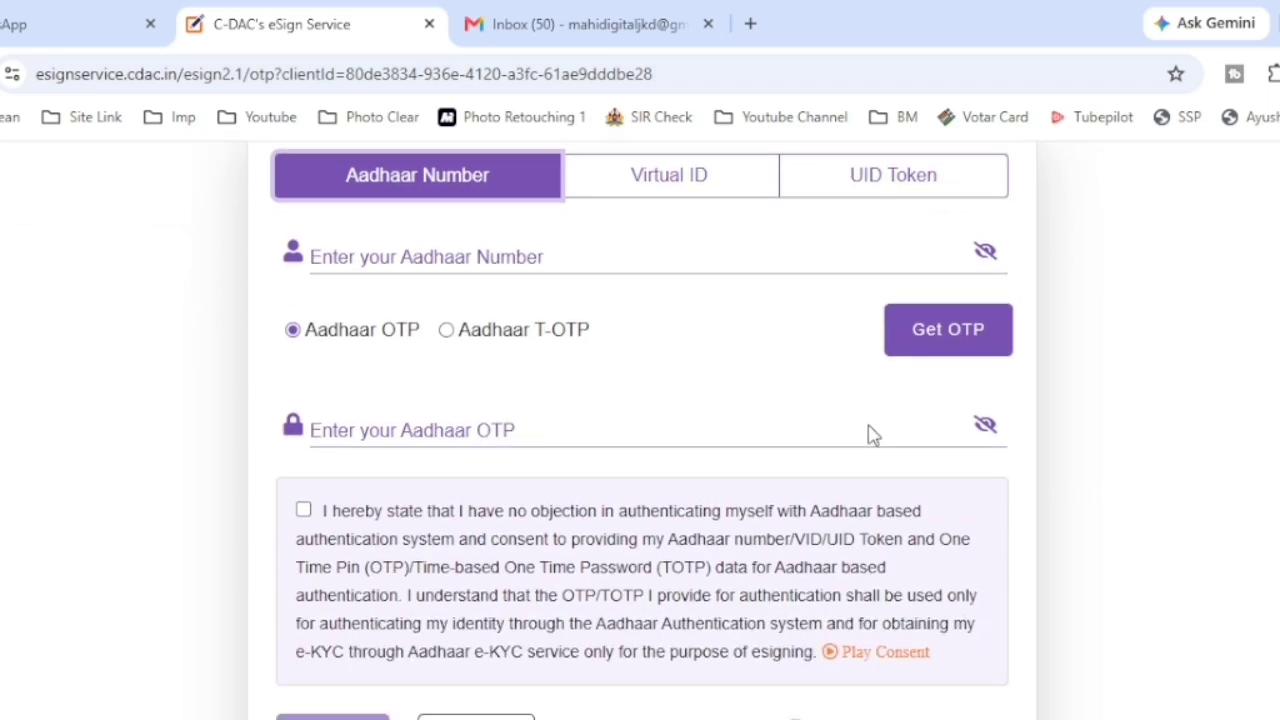
click(920, 345)
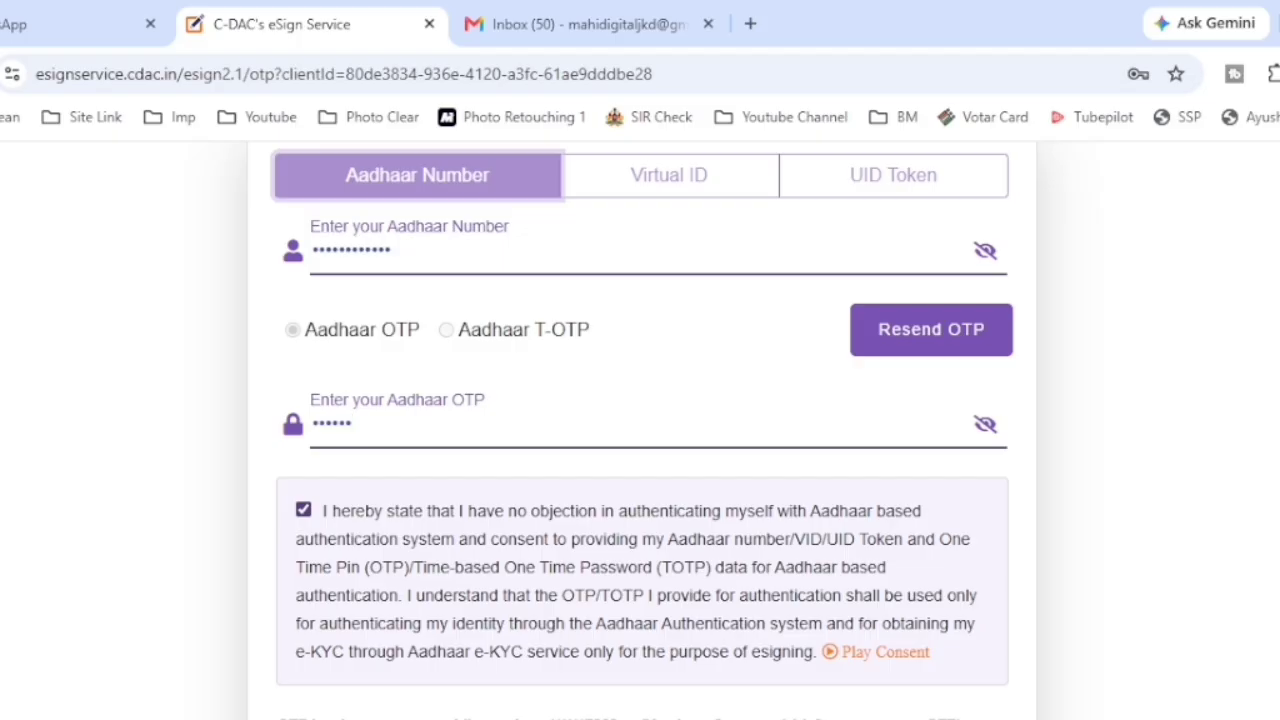
key(Return)
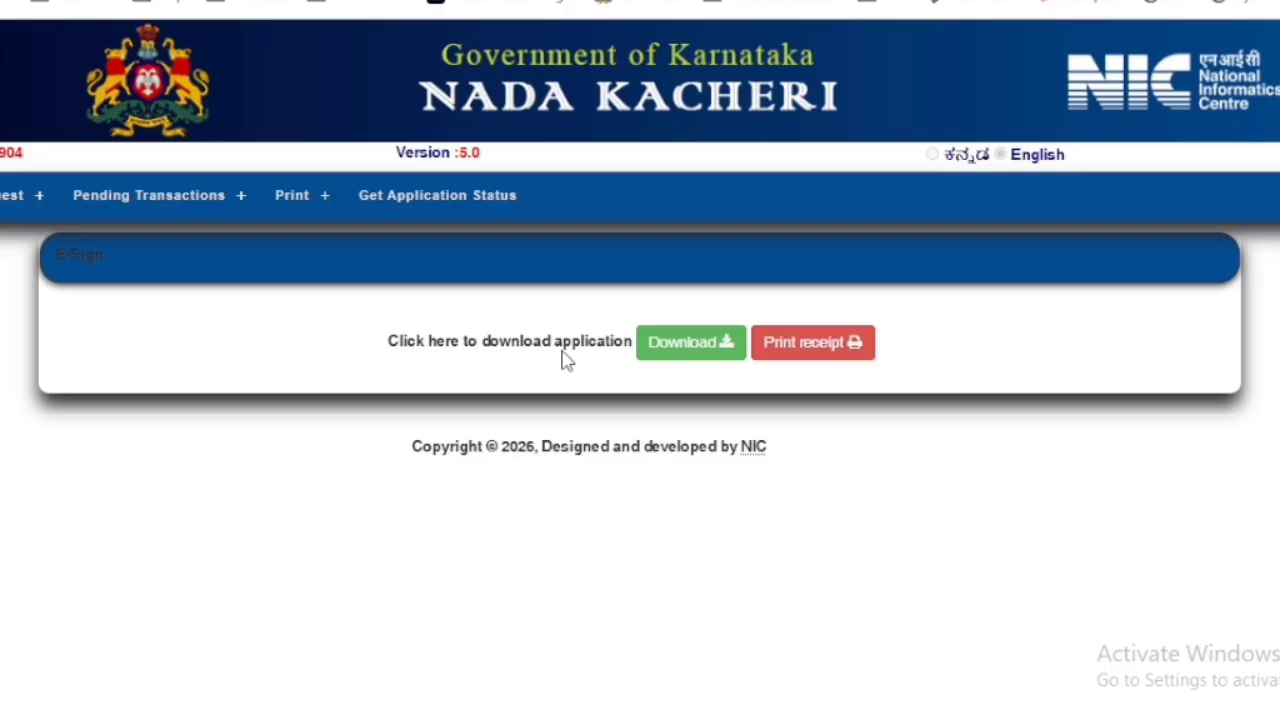
Download the signed application and open the receipt for printing.
click(713, 353)
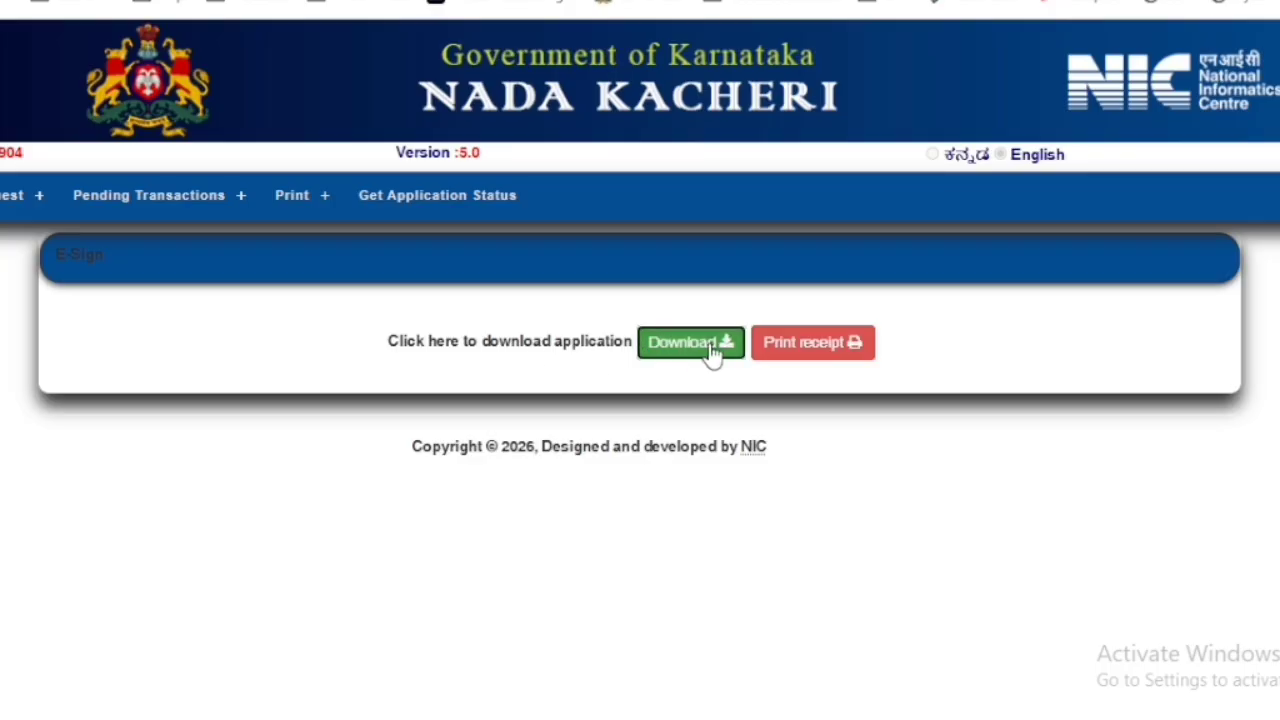
click(818, 346)
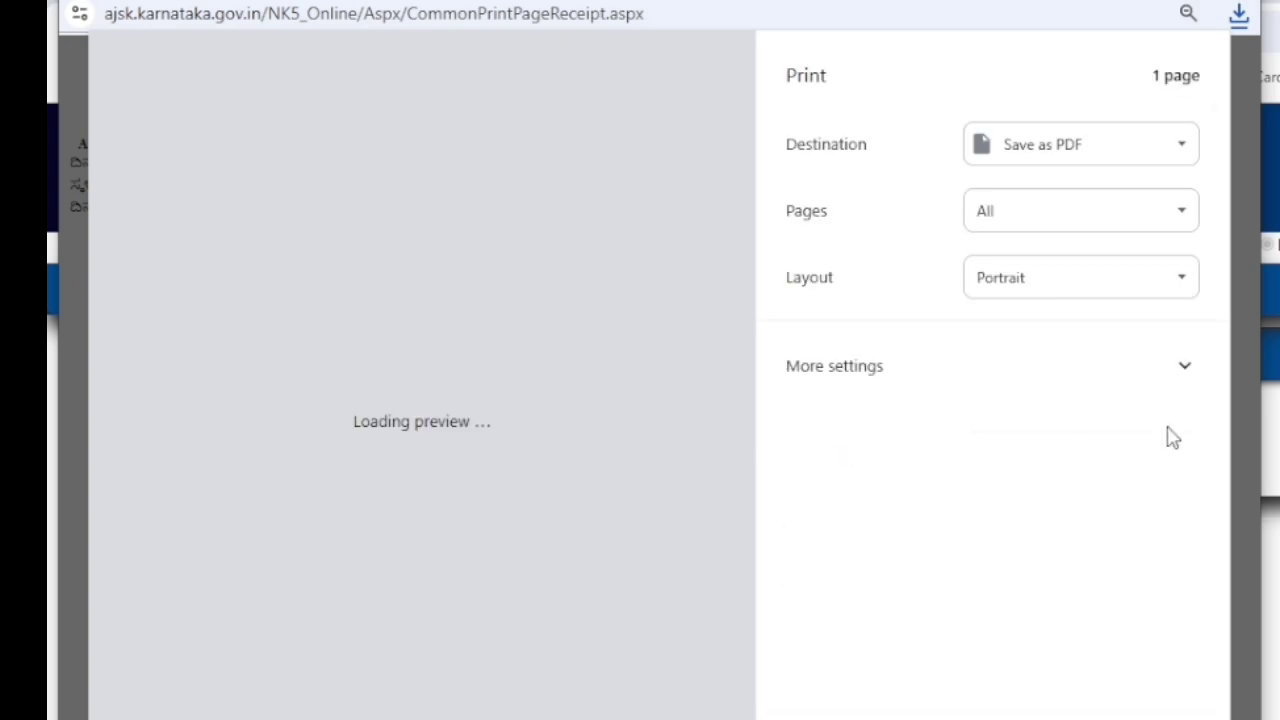